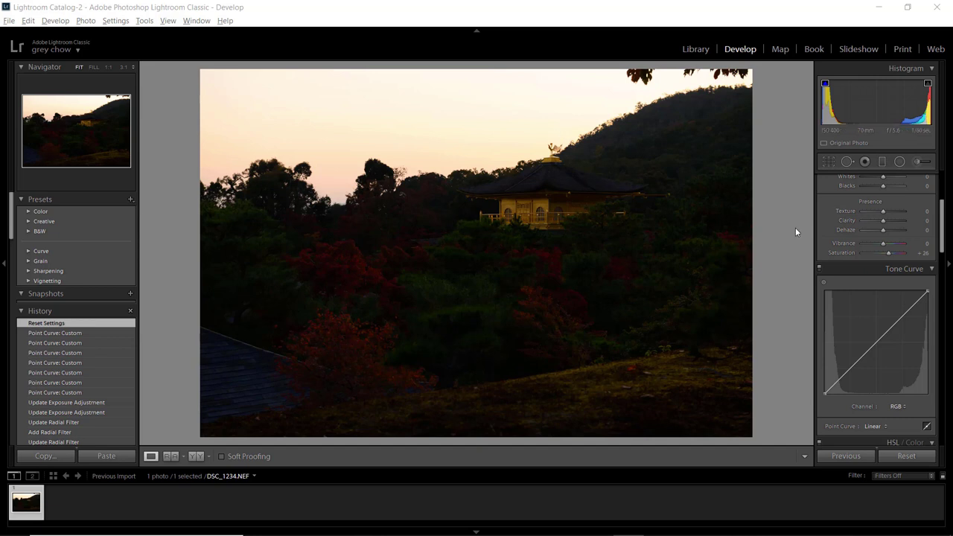
pyautogui.scroll(4, 854, 217)
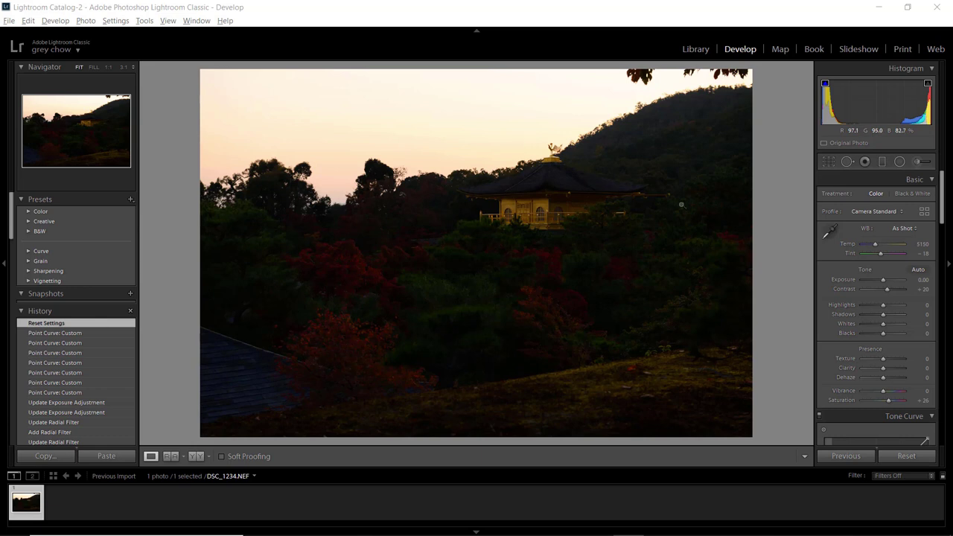
pyautogui.moveTo(883, 280); pyautogui.dragTo(877, 280)
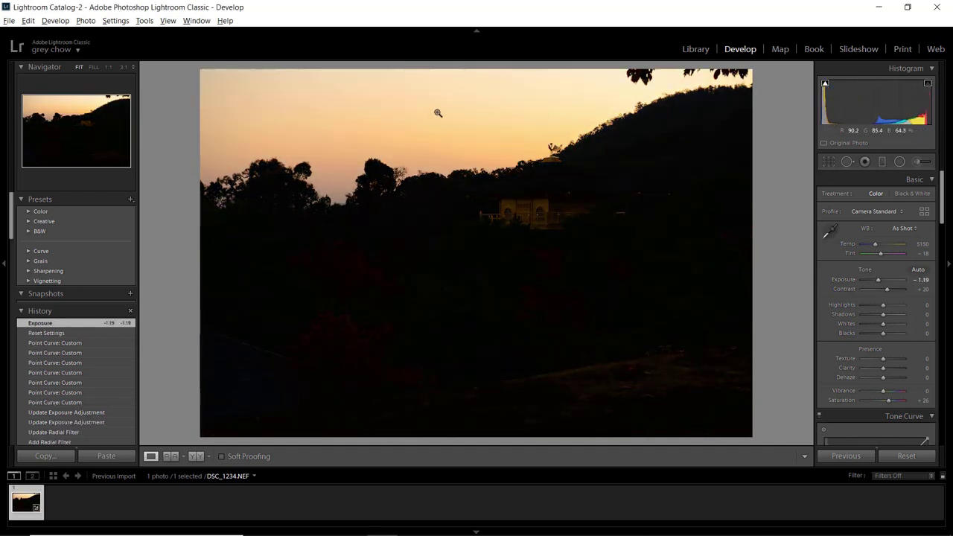
pyautogui.doubleClick(875, 279)
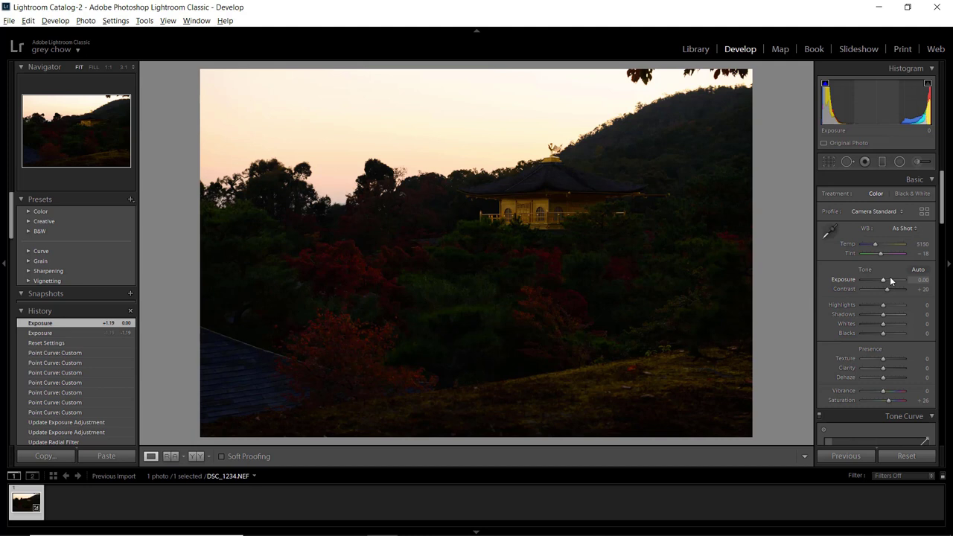
# Step: In the Basic panel, set Exposure +0.80, Highlights -45, Shadows +29 and Blacks +14
pyautogui.moveTo(884, 281); pyautogui.dragTo(886, 282)
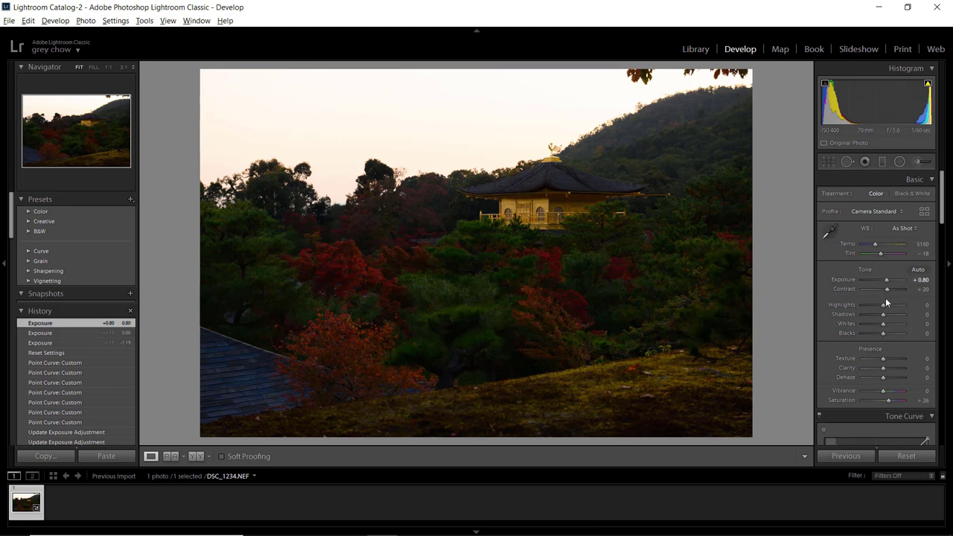
pyautogui.moveTo(884, 308); pyautogui.dragTo(874, 305)
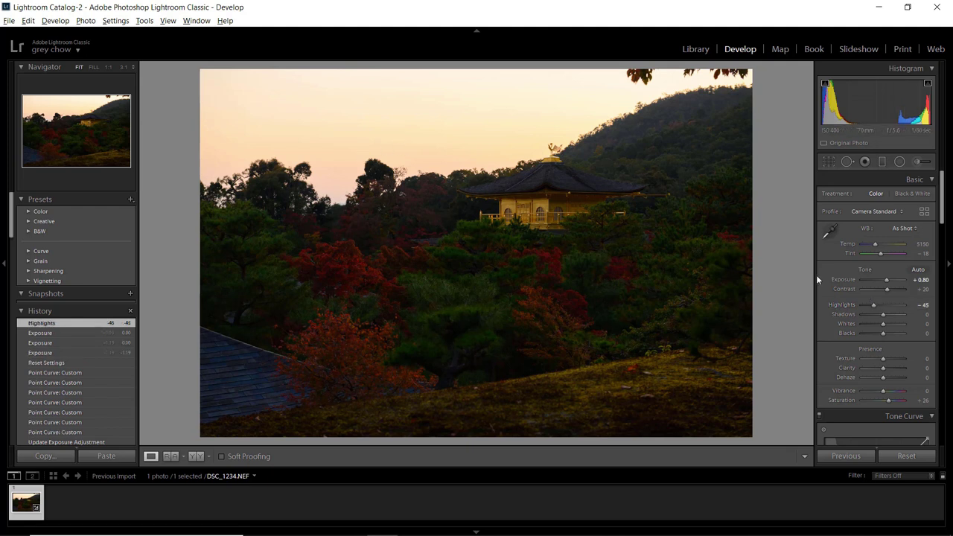
pyautogui.moveTo(881, 313); pyautogui.dragTo(879, 325)
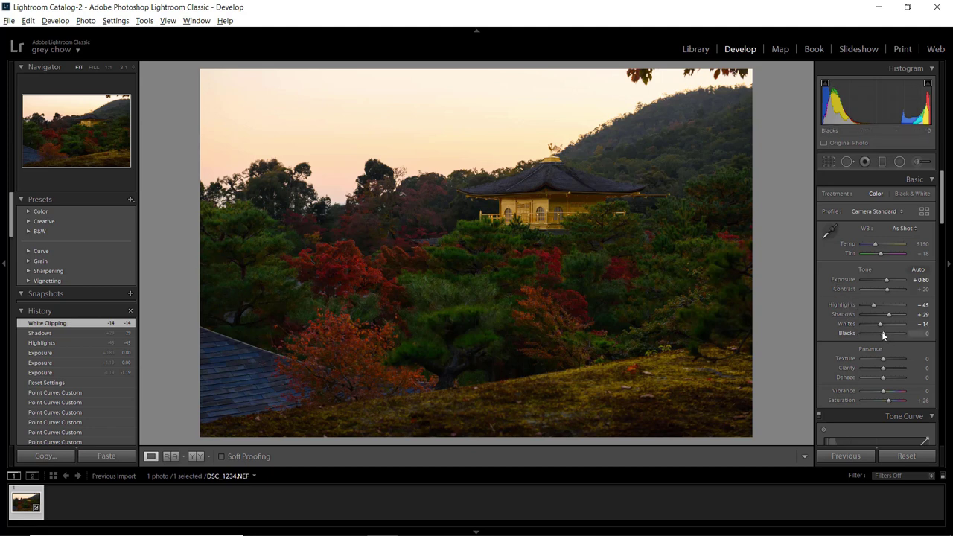
pyautogui.moveTo(881, 331); pyautogui.dragTo(884, 332)
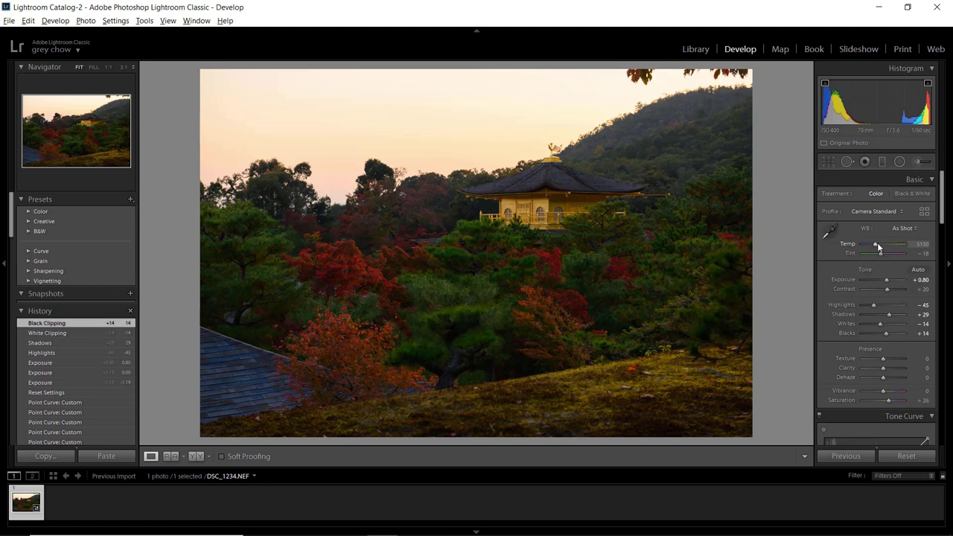
# Step: Warm the white balance to Temp 6150 with Tint -18, then reset Texture
pyautogui.moveTo(877, 246); pyautogui.dragTo(880, 247)
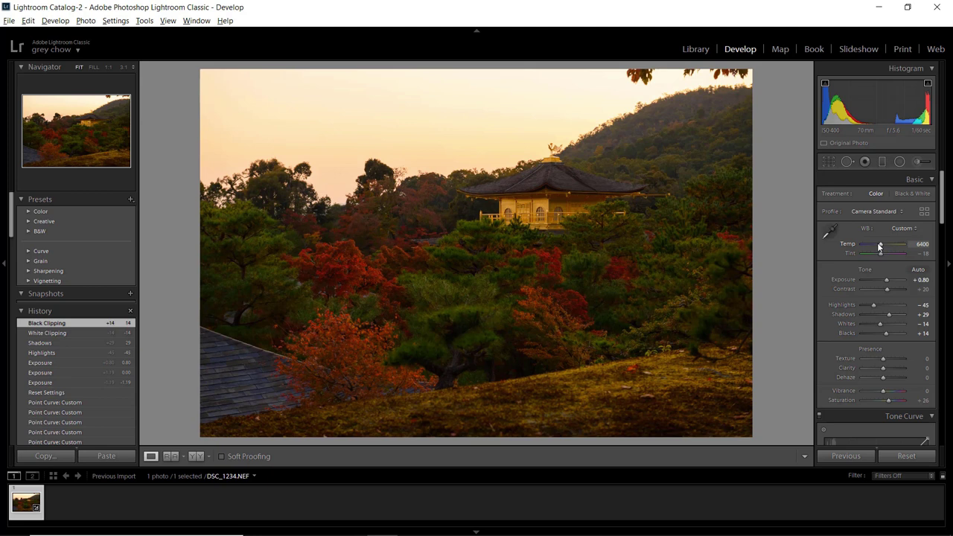
pyautogui.moveTo(879, 246); pyautogui.dragTo(879, 246)
pyautogui.moveTo(881, 253); pyautogui.dragTo(881, 254)
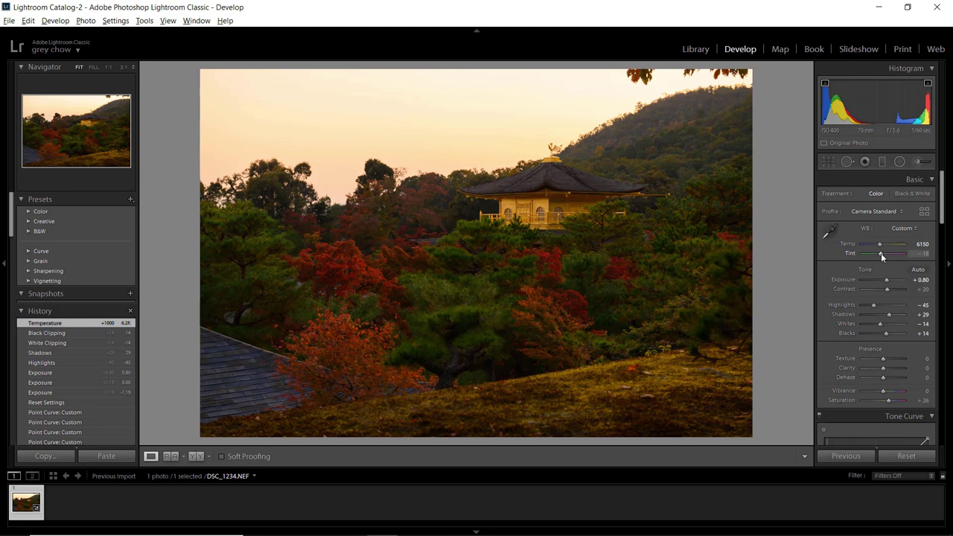
pyautogui.scroll(-3, 882, 267)
pyautogui.doubleClick(846, 283)
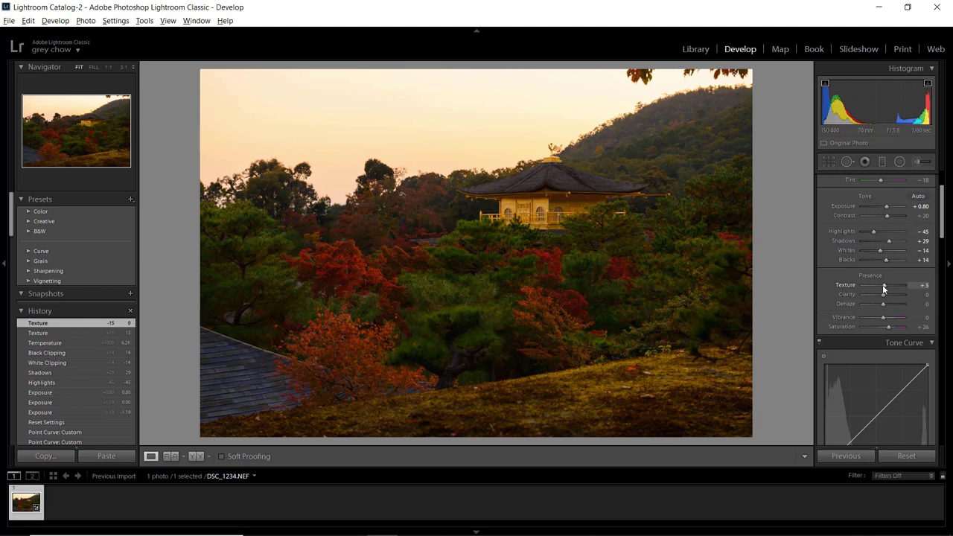
# Step: In Presence, set Texture +15, Clarity +10, Vibrance +31 and Saturation +12
pyautogui.moveTo(885, 289); pyautogui.dragTo(886, 287)
pyautogui.doubleClick(883, 294)
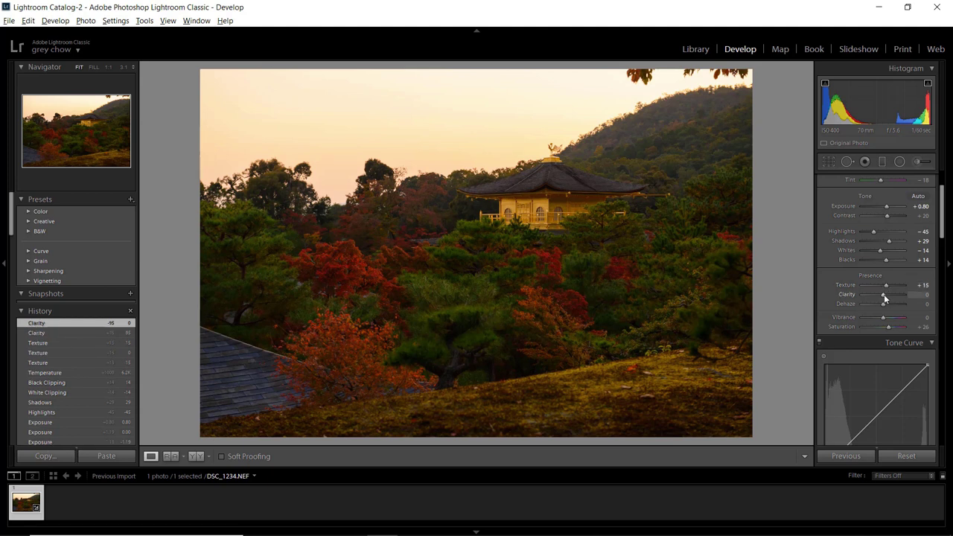
pyautogui.moveTo(884, 294); pyautogui.dragTo(884, 295)
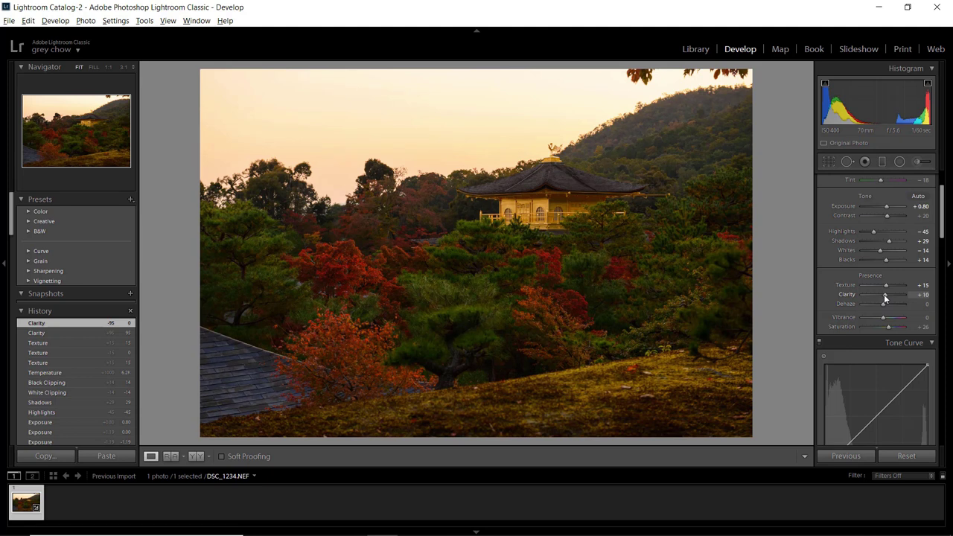
pyautogui.moveTo(885, 294)
pyautogui.mouseDown()
pyautogui.moveTo(906, 297)
pyautogui.moveTo(884, 294)
pyautogui.mouseUp()
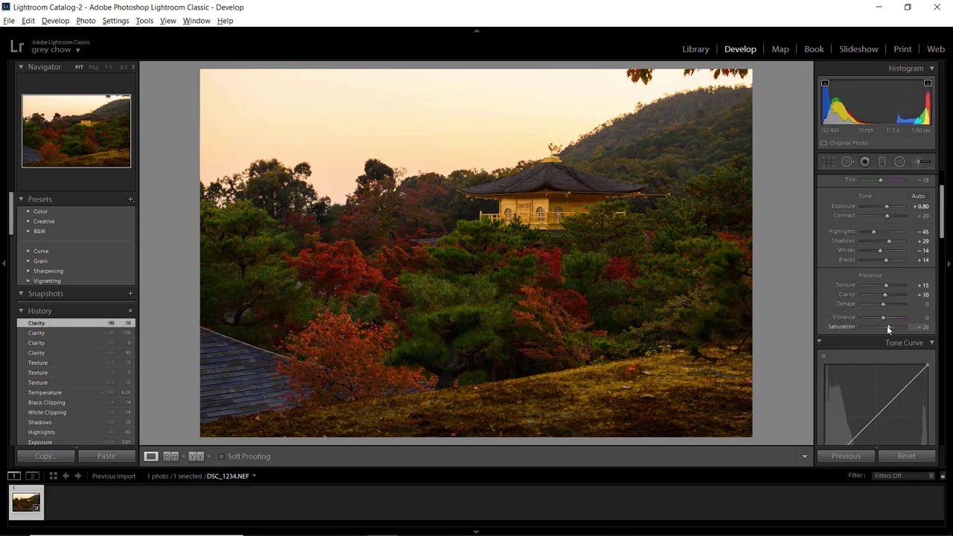
pyautogui.moveTo(885, 315); pyautogui.dragTo(891, 319)
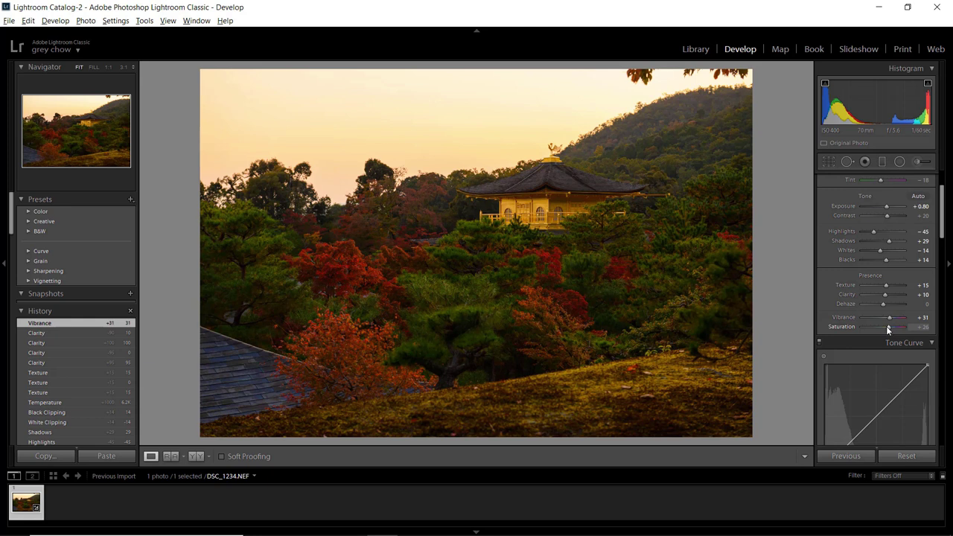
pyautogui.moveTo(888, 326); pyautogui.dragTo(885, 326)
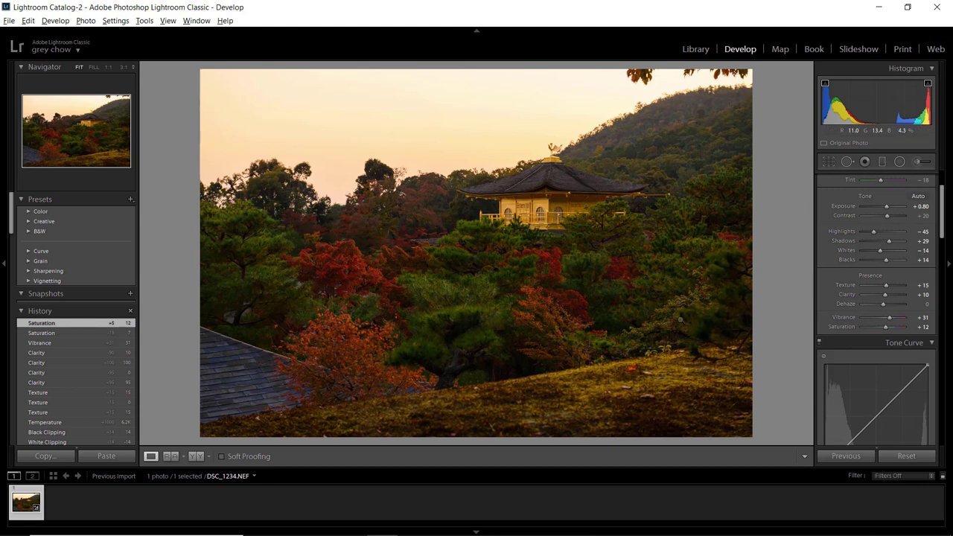
# Step: Heal one spot in the lower foreground using Visualize Spots, then bring up the crop overlay
pyautogui.press('q')
pyautogui.press('q')
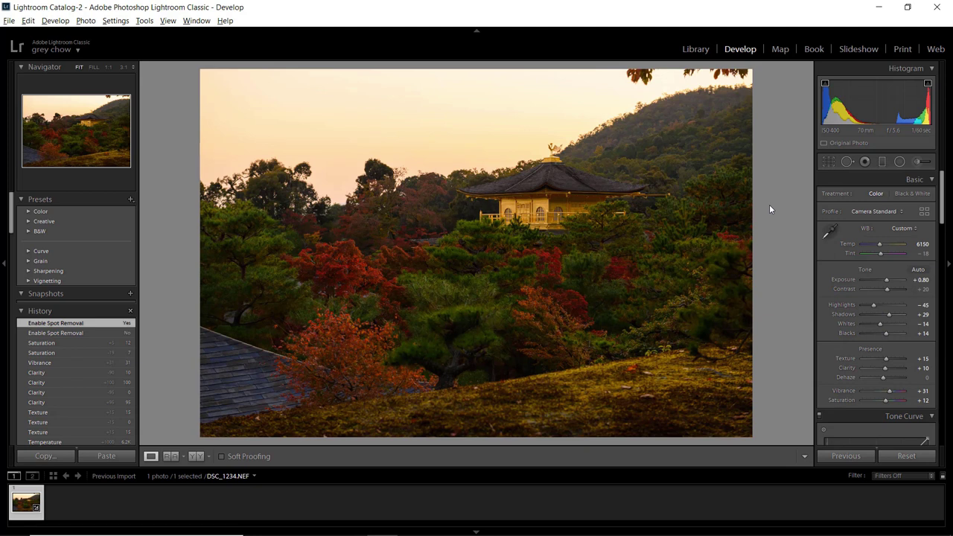
pyautogui.click(847, 161)
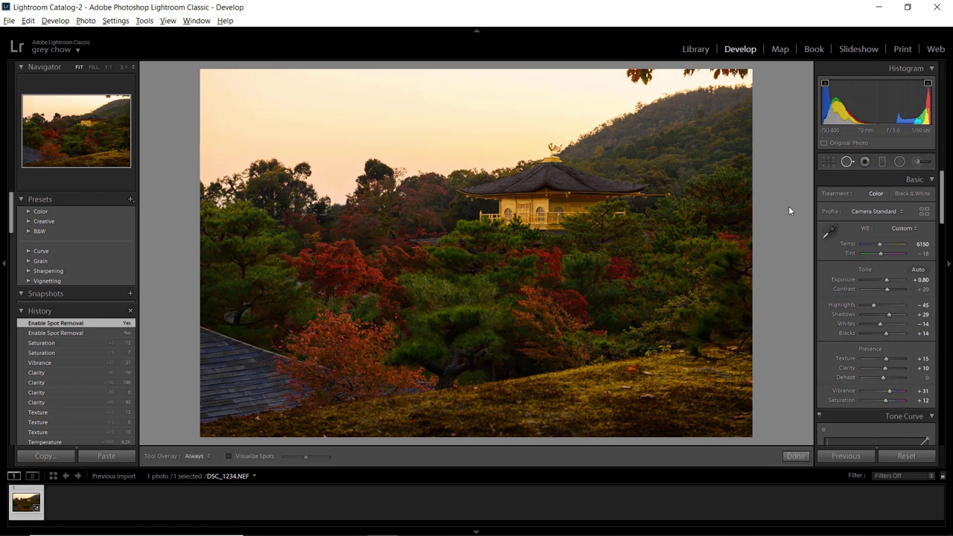
pyautogui.press('a')
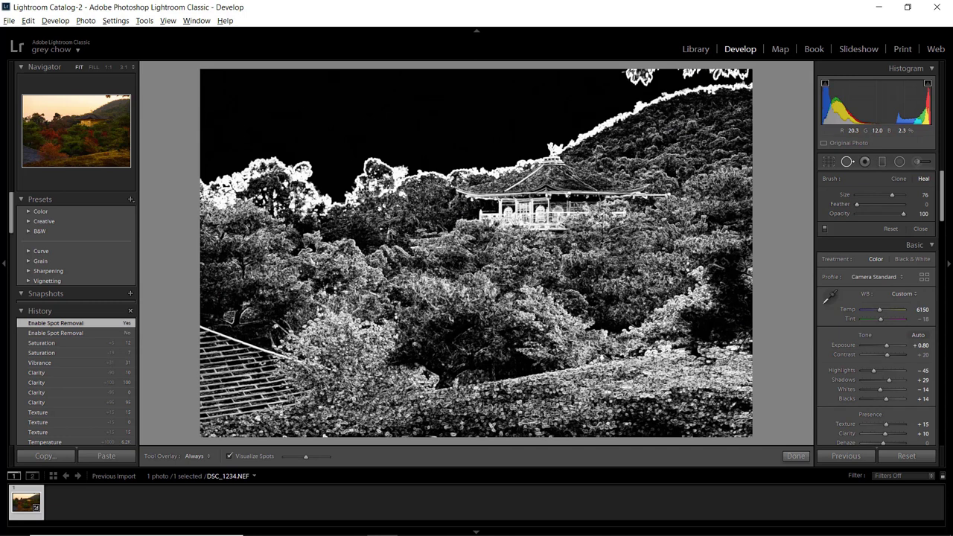
pyautogui.scroll(1, 632, 369)
pyautogui.click(631, 369)
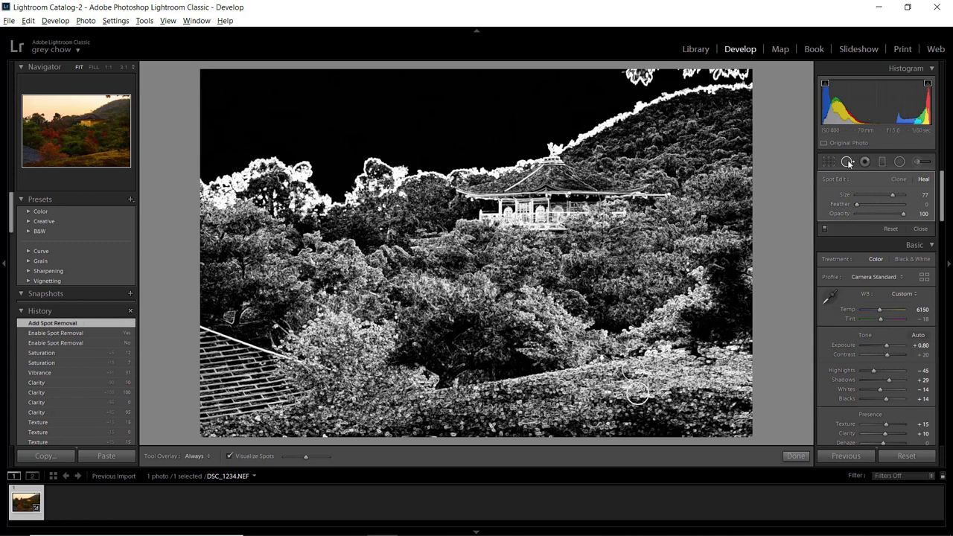
pyautogui.press('q')
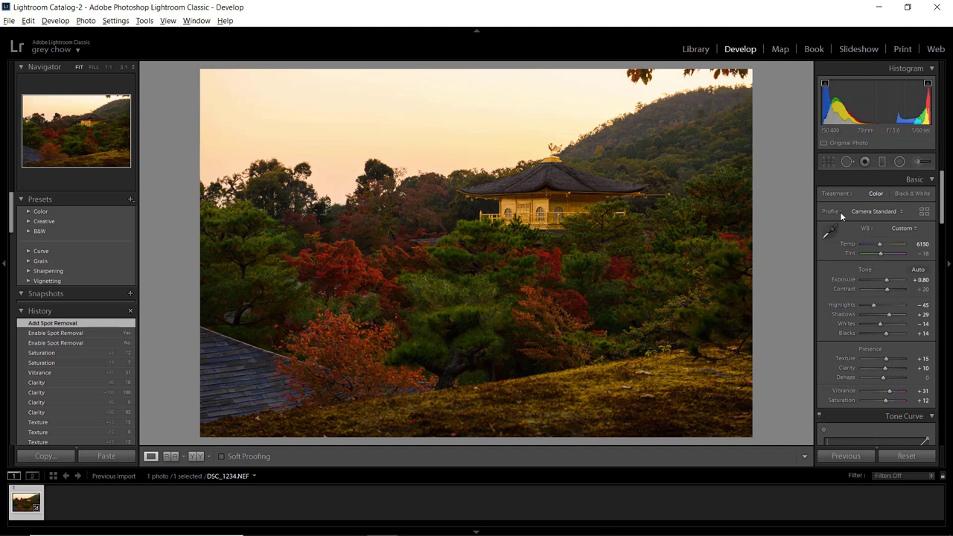
pyautogui.click(827, 162)
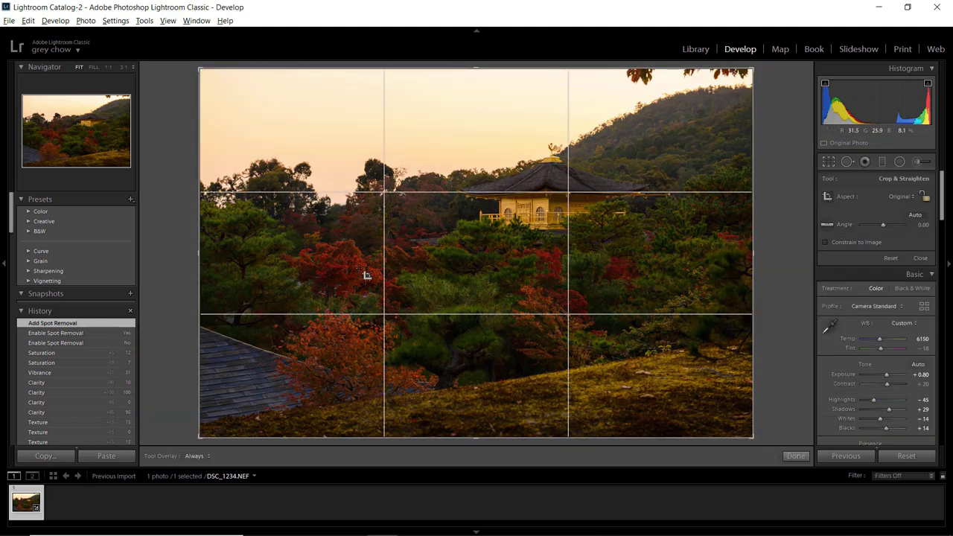
# Step: Pull the crop in from the lower-left corner, reposition the photo under it, and apply
pyautogui.moveTo(199, 437); pyautogui.dragTo(229, 422)
pyautogui.moveTo(487, 240); pyautogui.dragTo(520, 216)
pyautogui.moveTo(230, 416); pyautogui.dragTo(239, 414)
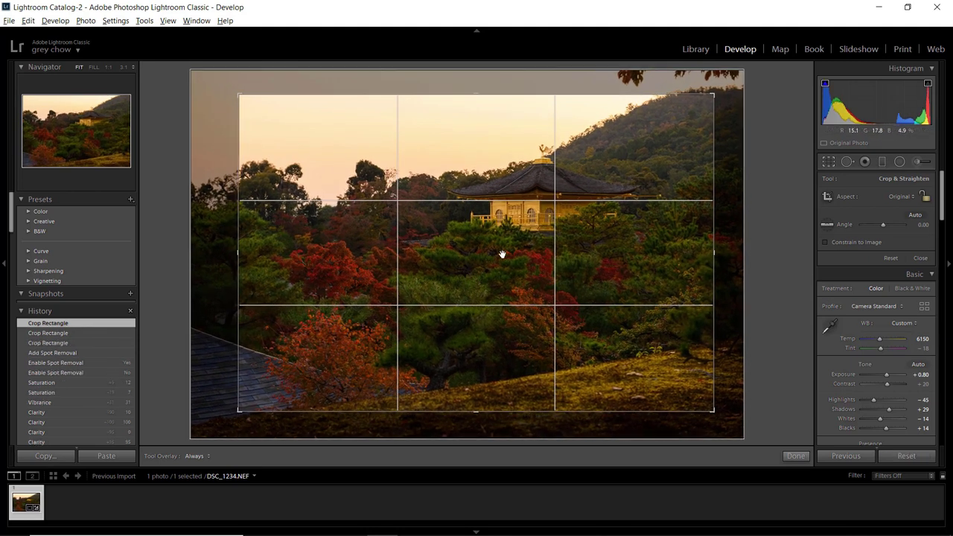
pyautogui.press('t')
pyautogui.press('r')
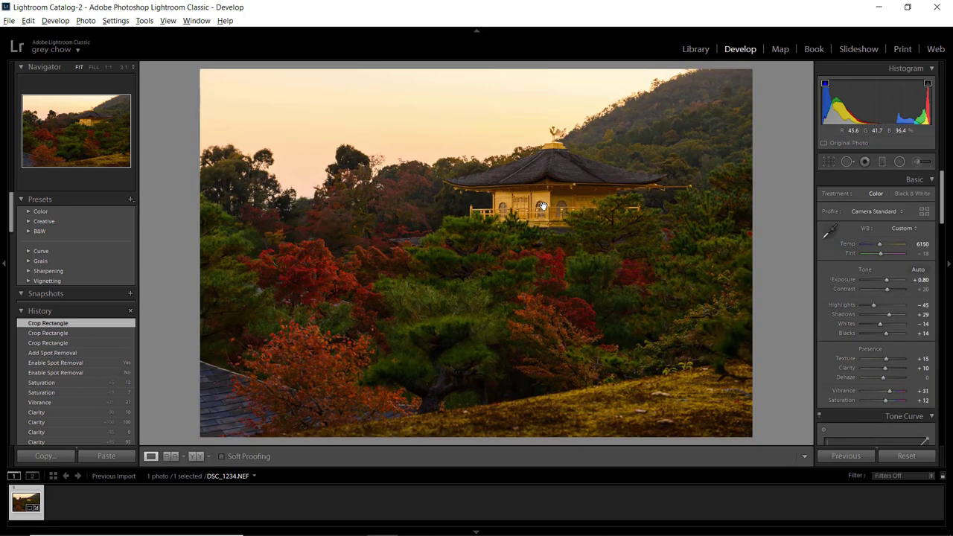
# Step: Lay a diagonal graduated filter over the lower foliage with Highlights -48 and Saturation -37
pyautogui.click(883, 162)
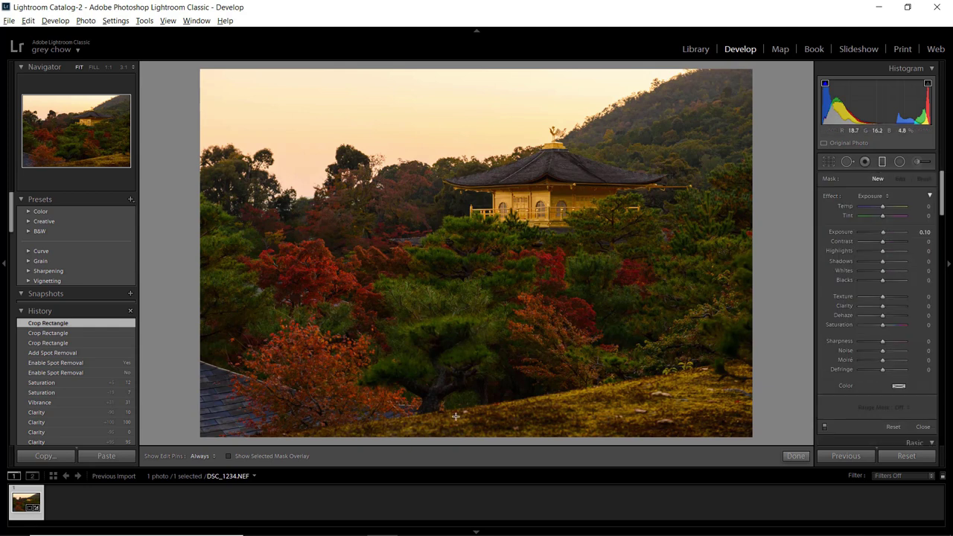
pyautogui.moveTo(595, 398); pyautogui.dragTo(572, 284)
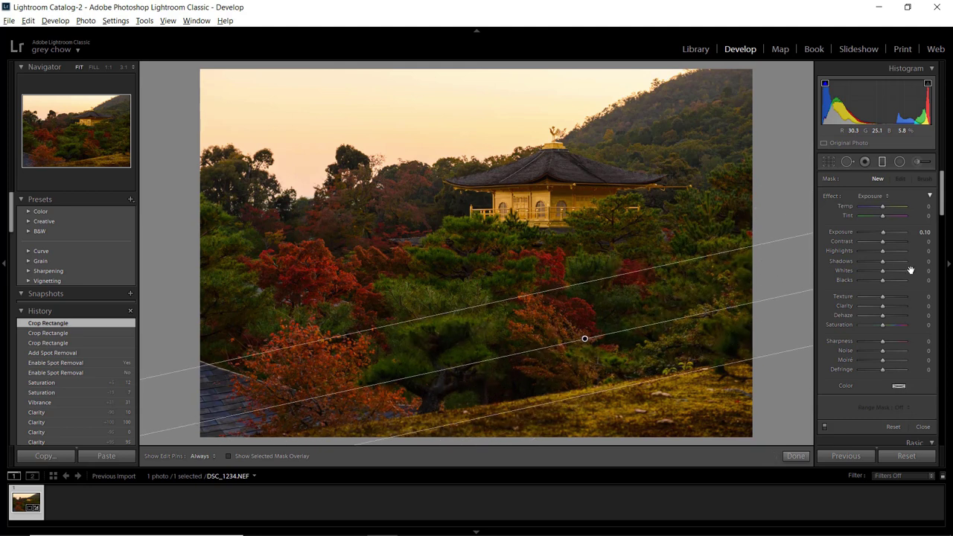
pyautogui.doubleClick(882, 232)
pyautogui.moveTo(883, 252); pyautogui.dragTo(871, 250)
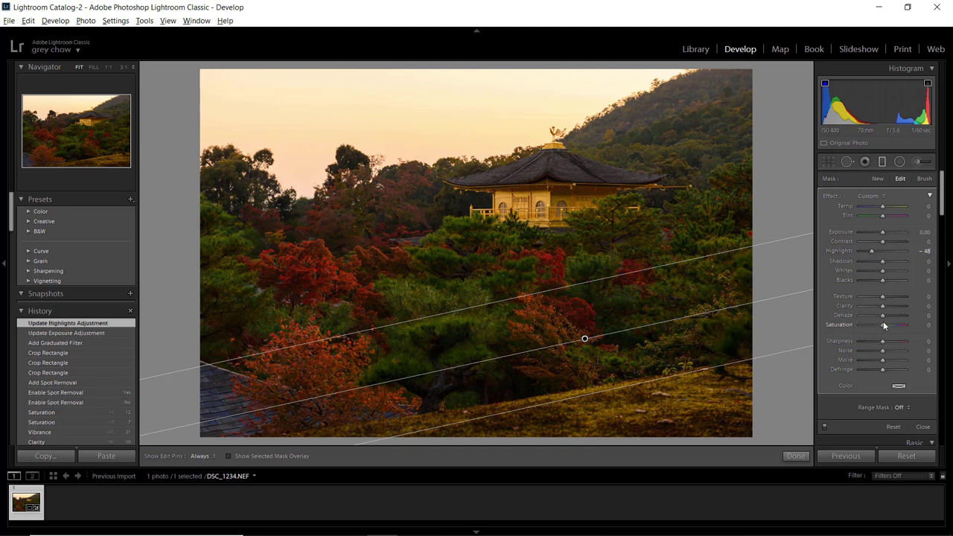
pyautogui.moveTo(882, 325); pyautogui.dragTo(873, 325)
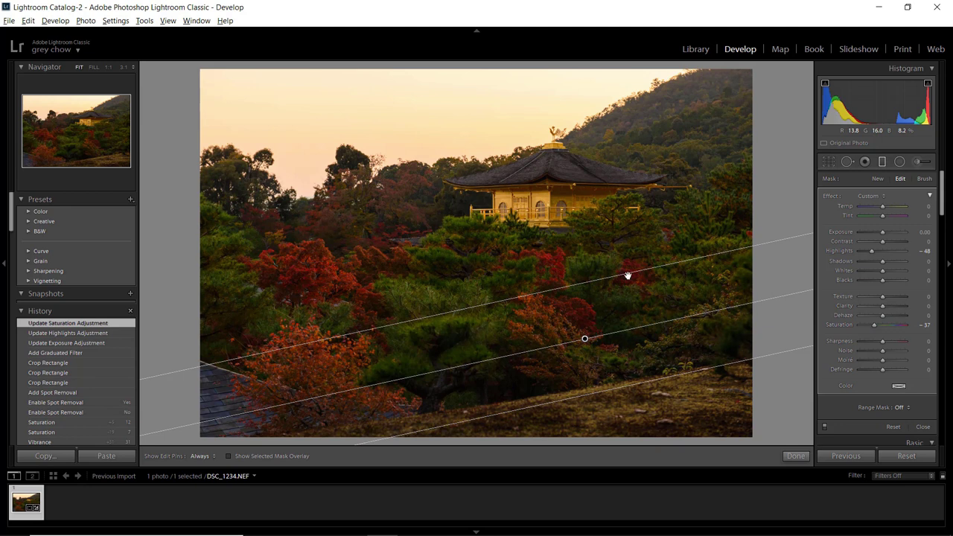
pyautogui.moveTo(629, 280); pyautogui.dragTo(633, 298)
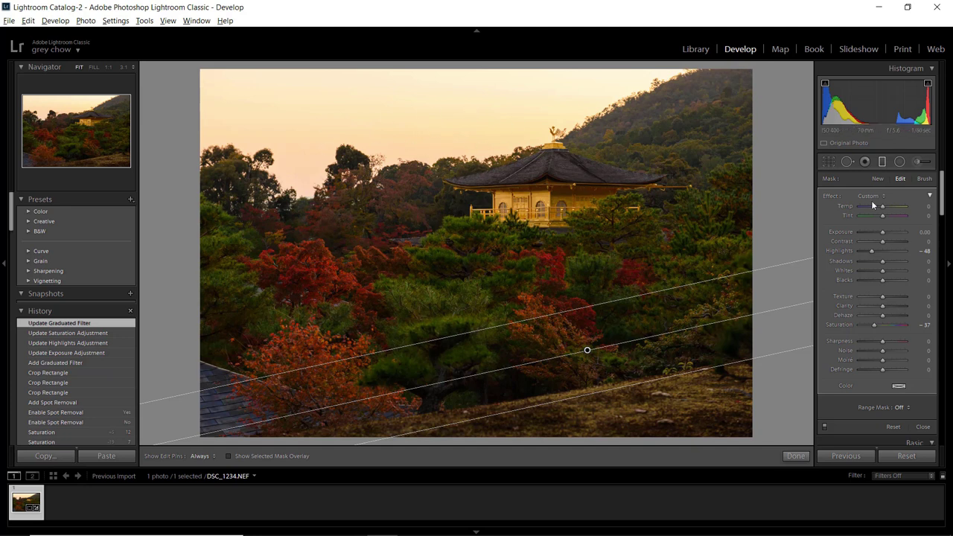
pyautogui.click(880, 178)
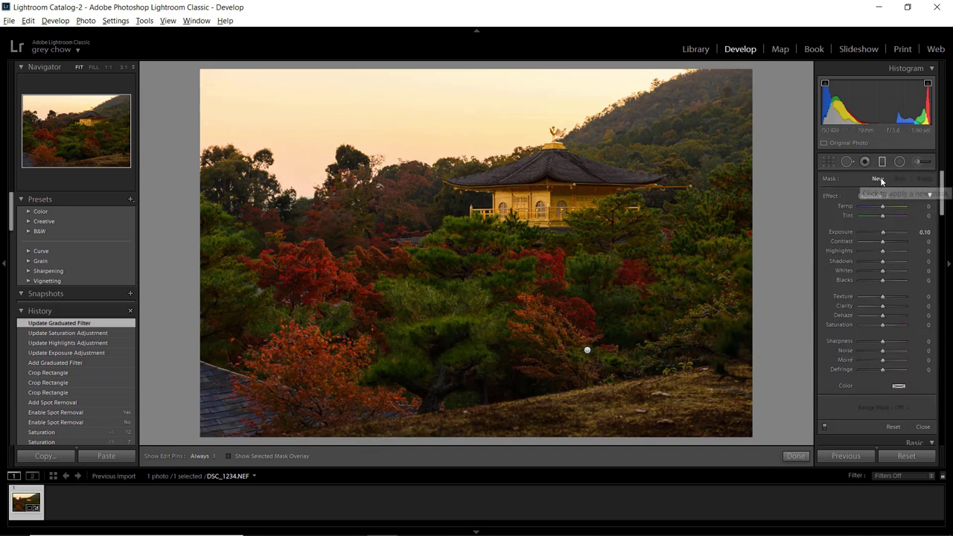
# Step: Drag a graduated filter down from the top with Highlights -46 and a wider transition
pyautogui.moveTo(419, 155); pyautogui.dragTo(433, 211)
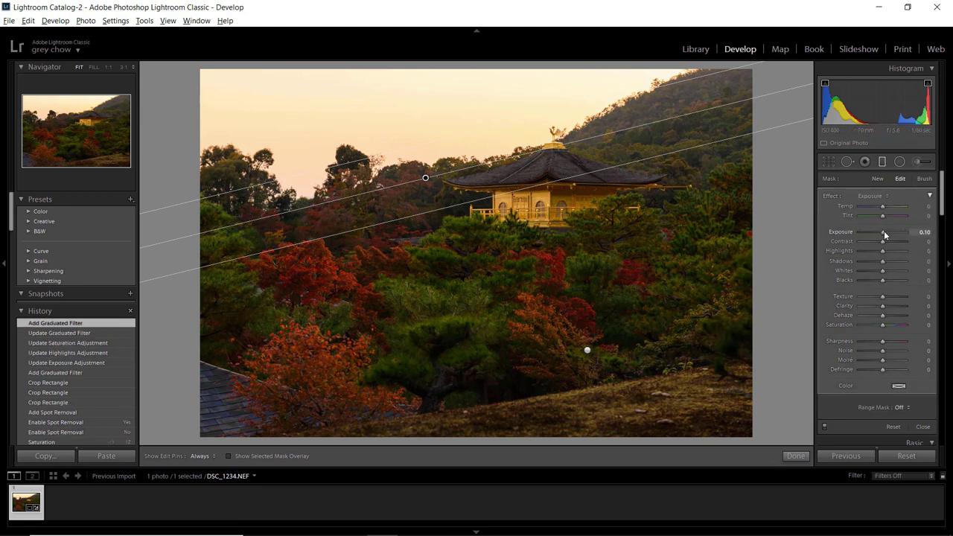
pyautogui.moveTo(883, 231); pyautogui.dragTo(877, 232)
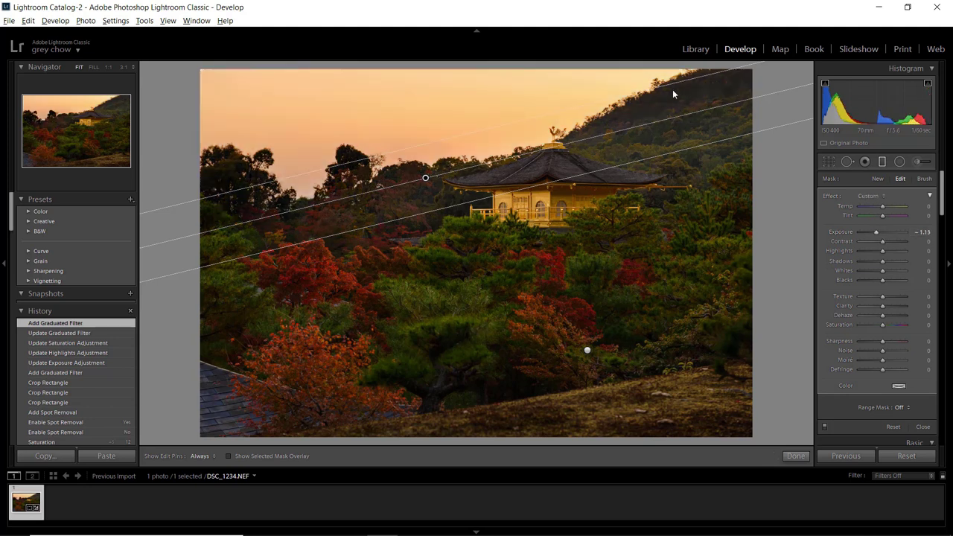
pyautogui.moveTo(876, 233); pyautogui.dragTo(870, 250)
pyautogui.doubleClick(880, 232)
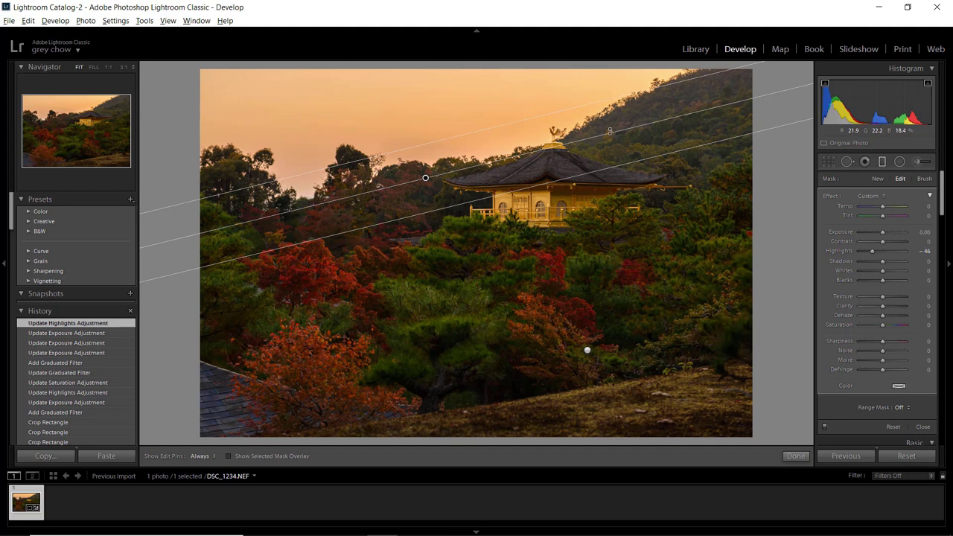
pyautogui.moveTo(413, 226); pyautogui.dragTo(414, 228)
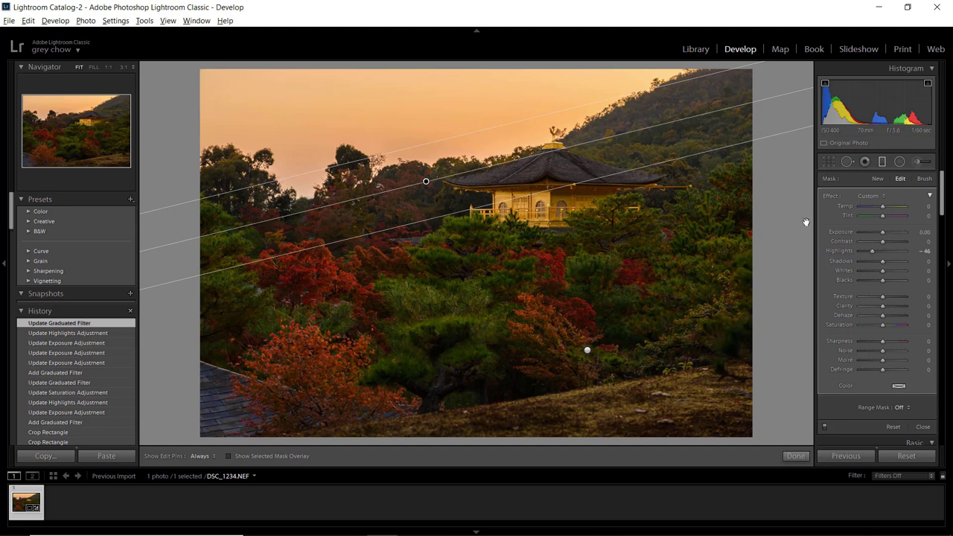
pyautogui.click(877, 180)
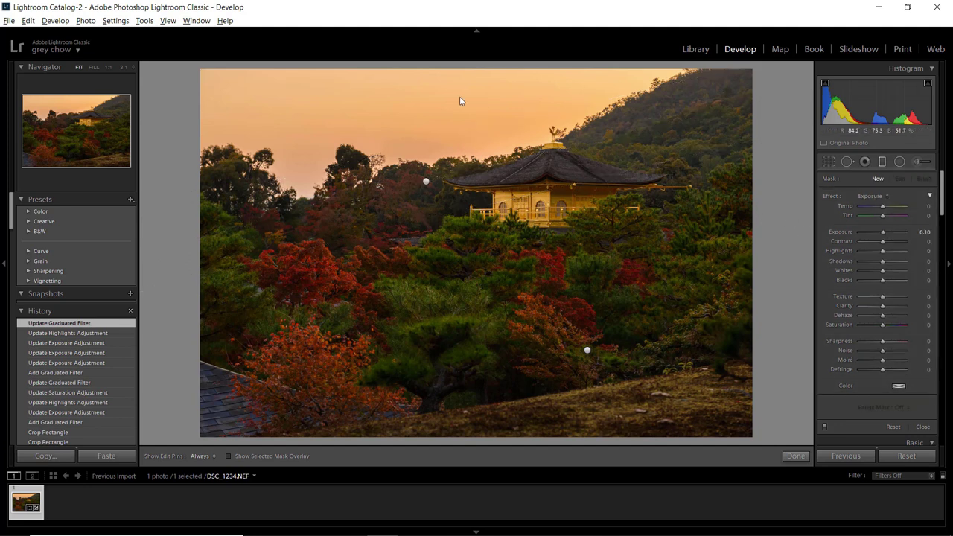
# Step: Draw a graduated filter across the sky at Highlights -28, stretched higher and slightly tilted
pyautogui.moveTo(370, 103); pyautogui.dragTo(369, 152)
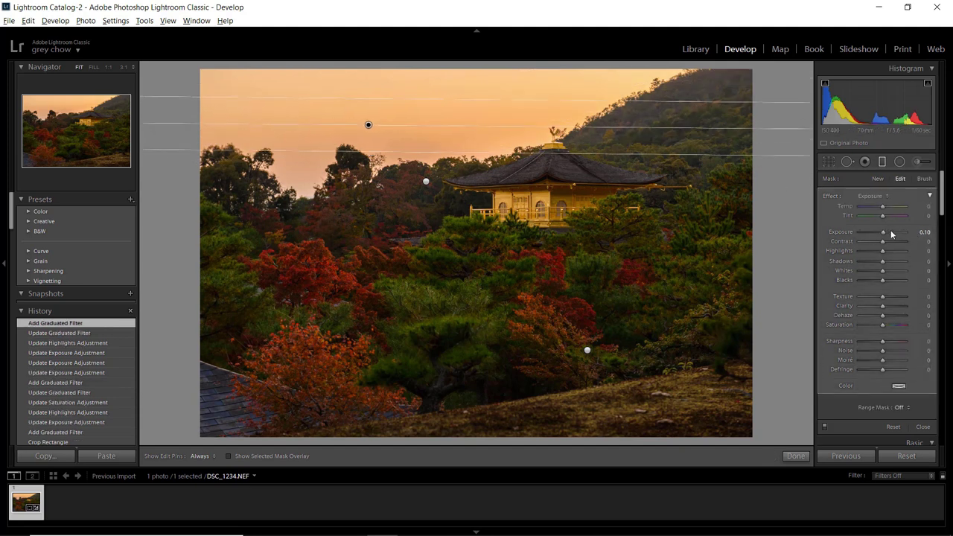
pyautogui.moveTo(882, 251); pyautogui.dragTo(877, 255)
pyautogui.moveTo(408, 97); pyautogui.dragTo(409, 83)
pyautogui.moveTo(184, 118); pyautogui.dragTo(184, 121)
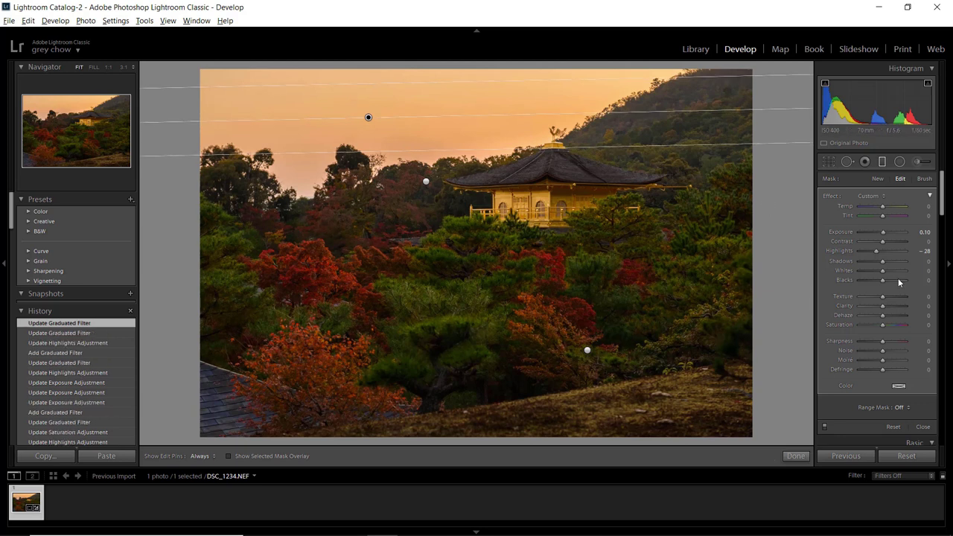
pyautogui.click(884, 232)
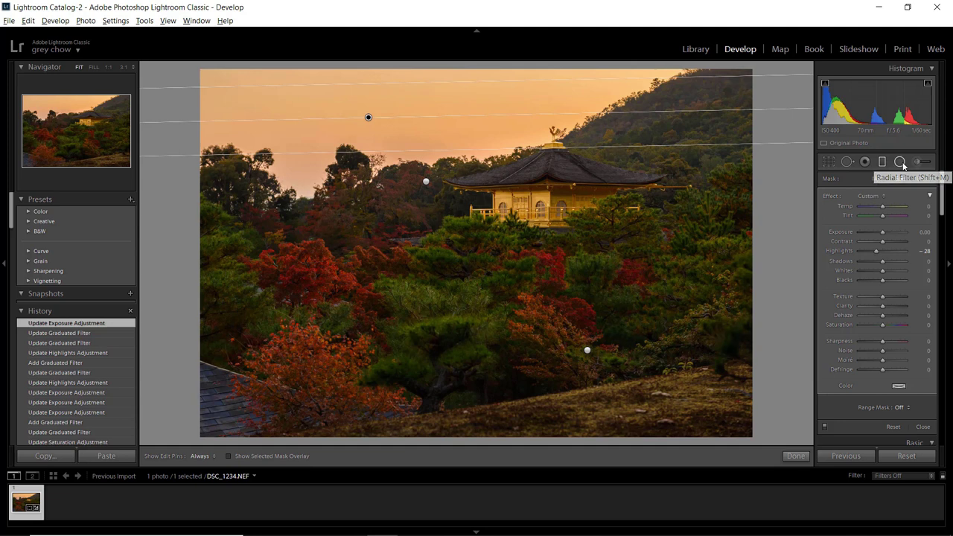
# Step: Draw an inverted radial ellipse and fit it snugly around the golden temple
pyautogui.hotkey('shift', 'm')
pyautogui.moveTo(490, 177); pyautogui.dragTo(611, 212)
pyautogui.moveTo(581, 183); pyautogui.dragTo(651, 203)
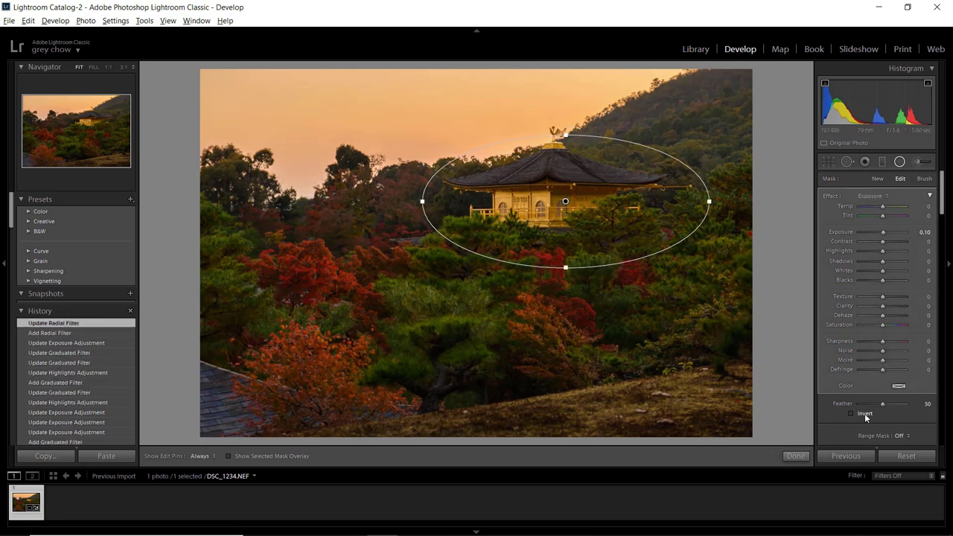
pyautogui.click(864, 413)
pyautogui.moveTo(690, 201); pyautogui.dragTo(667, 201)
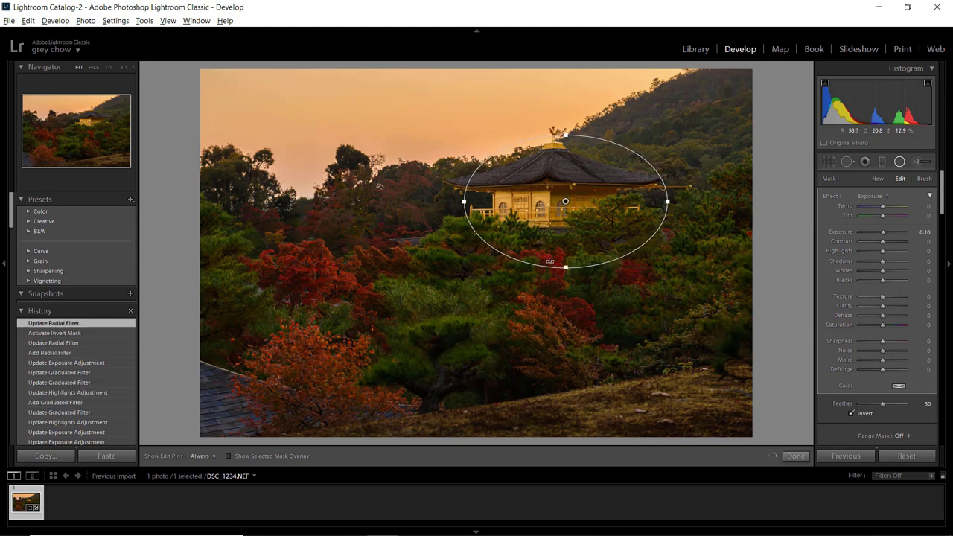
pyautogui.moveTo(565, 268); pyautogui.dragTo(565, 244)
pyautogui.moveTo(609, 180); pyautogui.dragTo(600, 170)
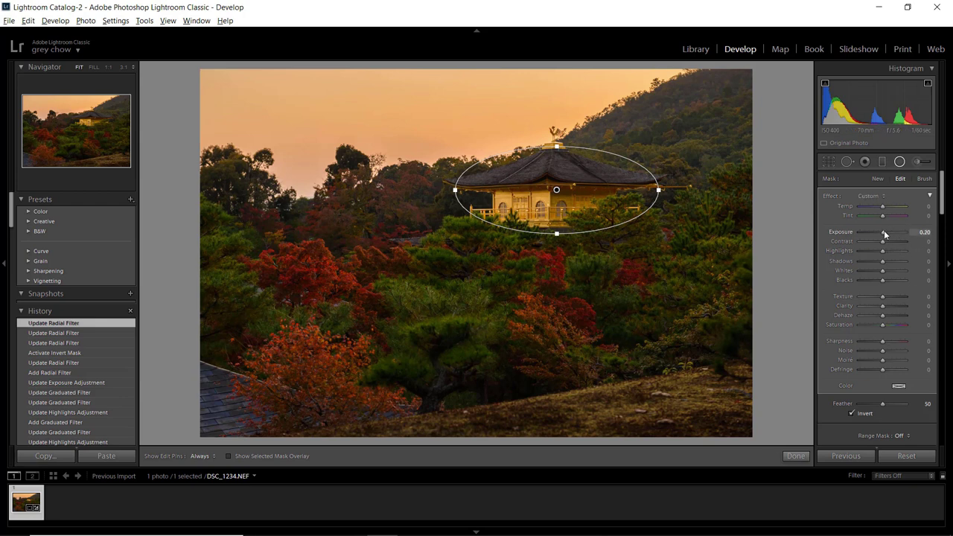
# Step: Give the temple filter Exposure 0.20, Saturation 26 and Clarity 9
pyautogui.moveTo(884, 232); pyautogui.dragTo(884, 231)
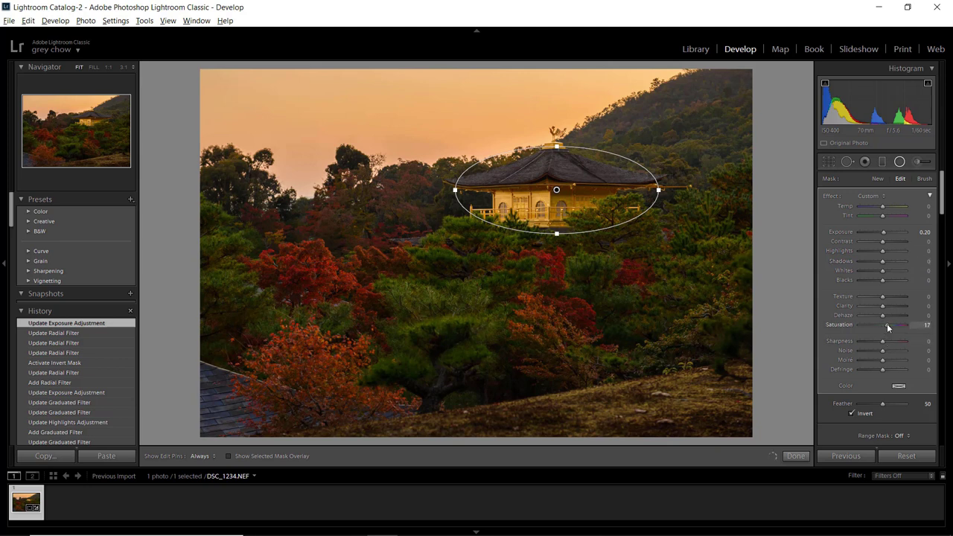
pyautogui.moveTo(888, 327); pyautogui.dragTo(887, 327)
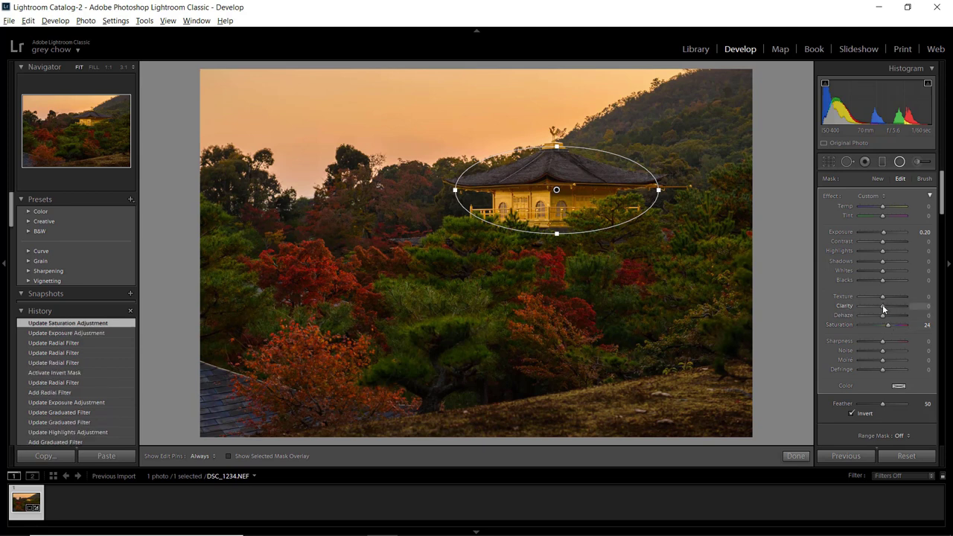
pyautogui.moveTo(882, 304); pyautogui.dragTo(888, 325)
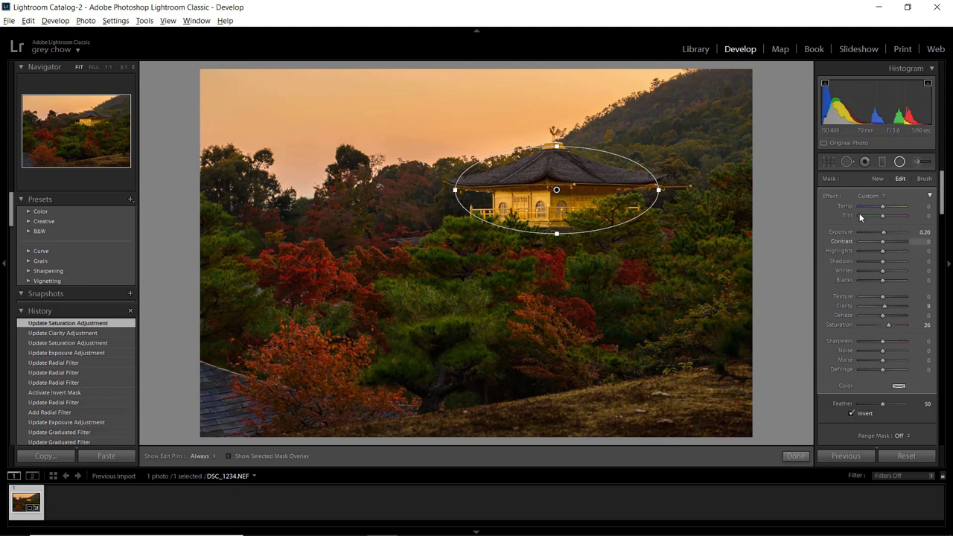
# Step: Add an inverted radial filter over the central red trees with Highlights +2
pyautogui.click(877, 180)
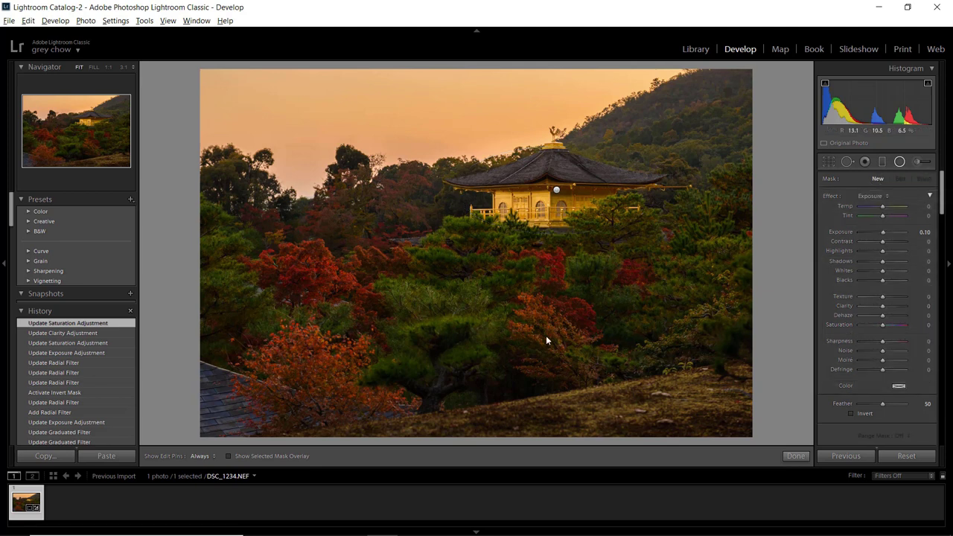
pyautogui.moveTo(555, 289); pyautogui.dragTo(583, 340)
pyautogui.moveTo(581, 298); pyautogui.dragTo(580, 299)
pyautogui.moveTo(561, 266); pyautogui.dragTo(541, 236)
pyautogui.moveTo(564, 277); pyautogui.dragTo(568, 277)
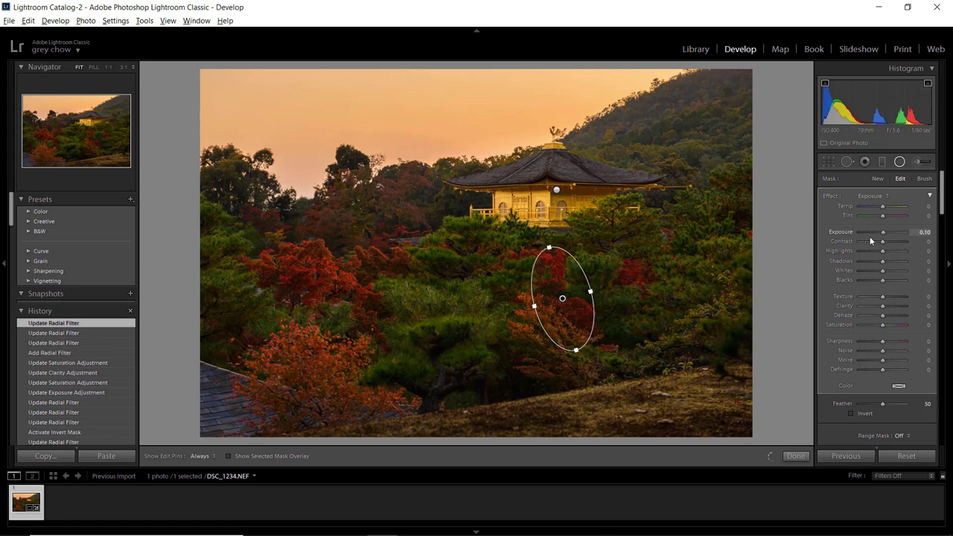
pyautogui.moveTo(884, 253); pyautogui.dragTo(886, 253)
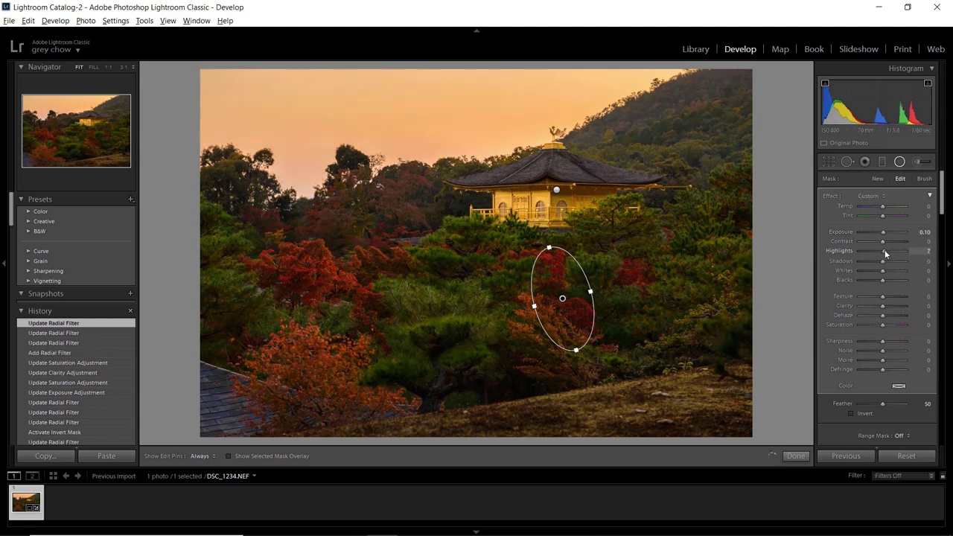
pyautogui.click(853, 415)
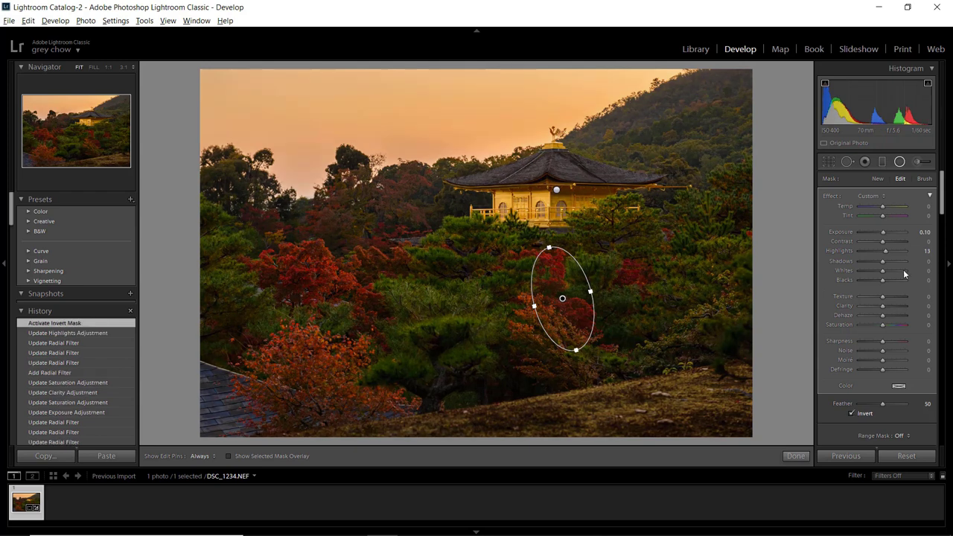
pyautogui.moveTo(885, 250); pyautogui.dragTo(882, 250)
# Step: Duplicate the filter onto the lower and left red trees, setting Highlights to 15
pyautogui.rightClick(556, 275)
pyautogui.click(564, 280)
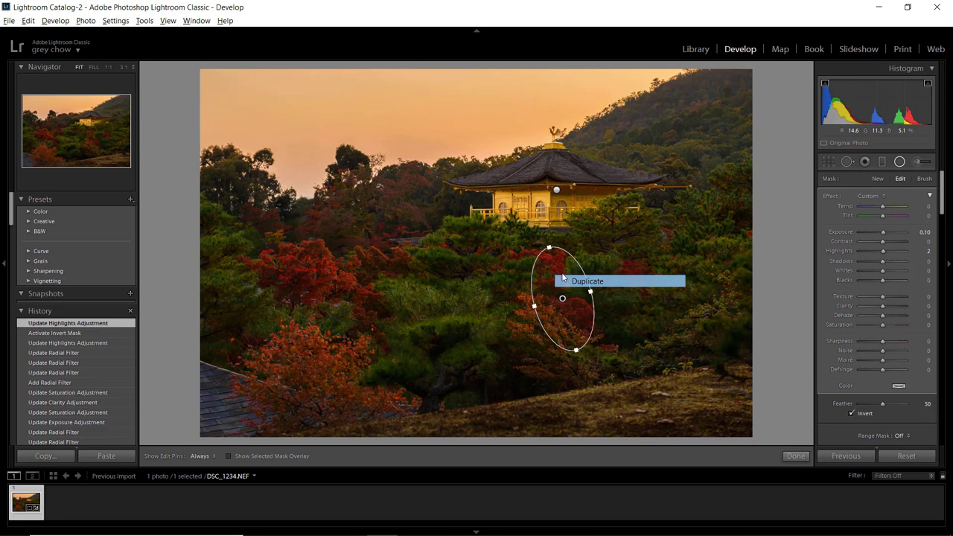
pyautogui.moveTo(562, 277); pyautogui.dragTo(580, 336)
pyautogui.rightClick(551, 311)
pyautogui.click(563, 318)
pyautogui.moveTo(536, 314); pyautogui.dragTo(271, 250)
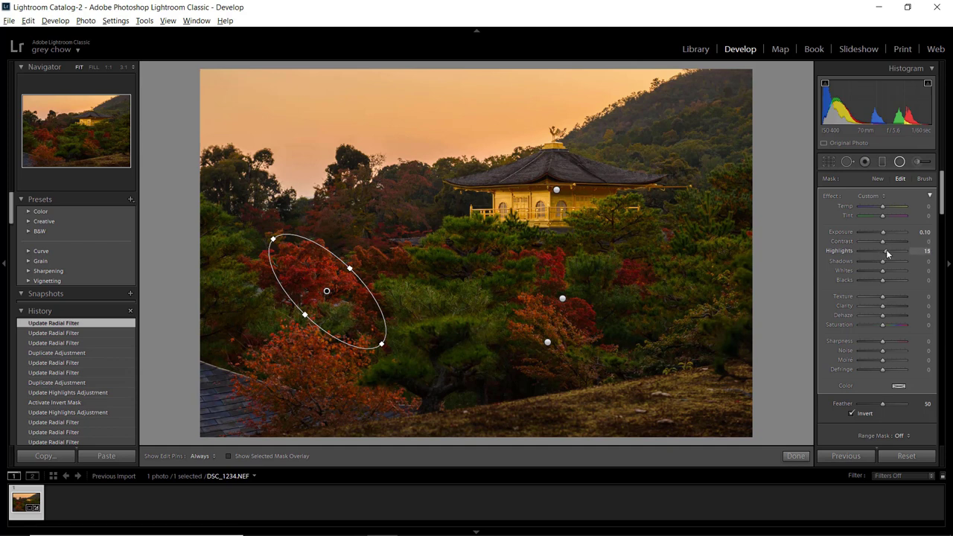
pyautogui.moveTo(885, 254); pyautogui.dragTo(885, 251)
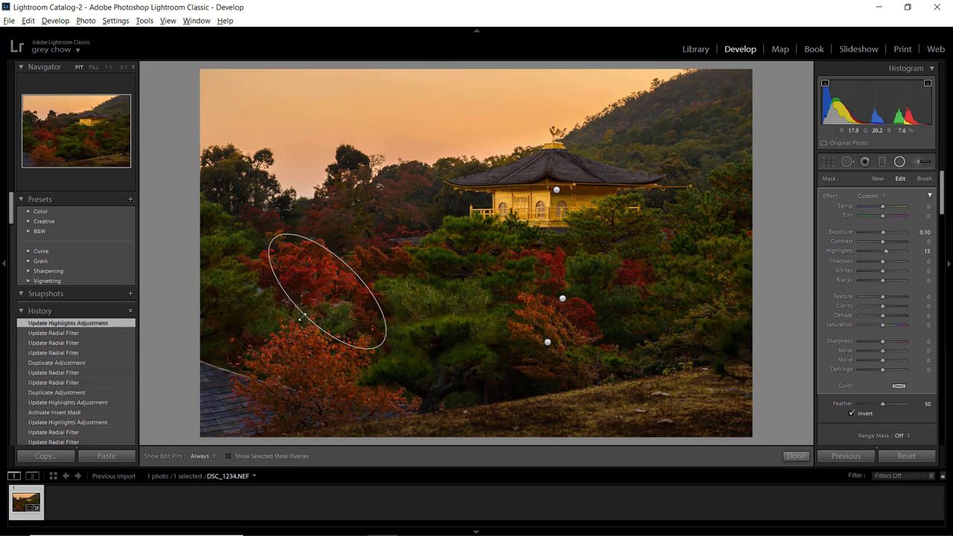
# Step: Reshape and duplicate circular filters over the left and upper-left red trees, lowering highlights
pyautogui.moveTo(297, 318); pyautogui.dragTo(386, 251)
pyautogui.rightClick(319, 268)
pyautogui.click(347, 273)
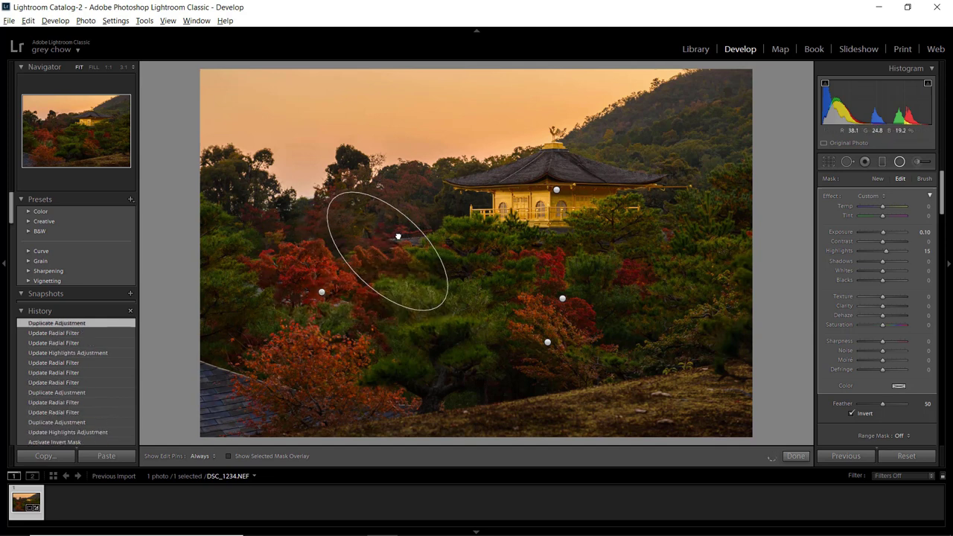
pyautogui.moveTo(442, 302); pyautogui.dragTo(414, 281)
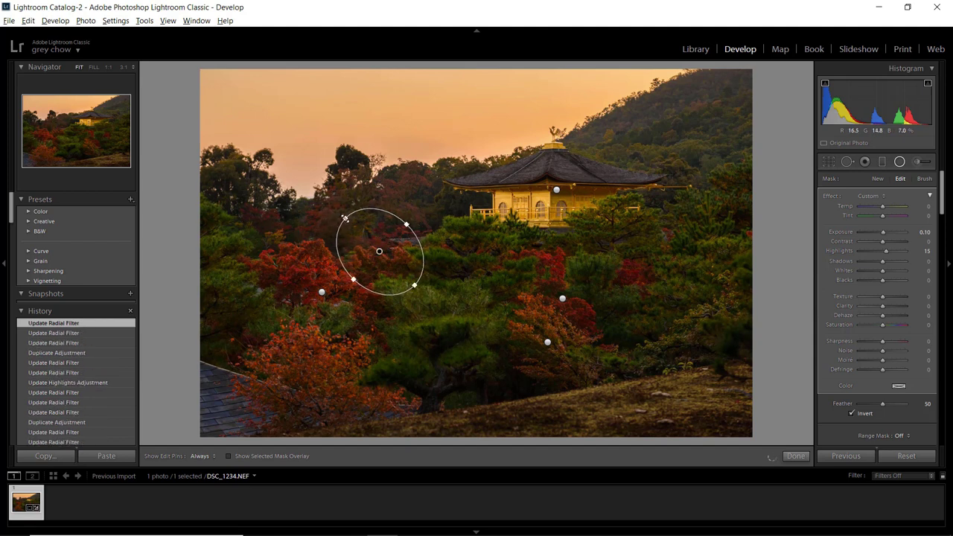
pyautogui.rightClick(366, 233)
pyautogui.click(378, 241)
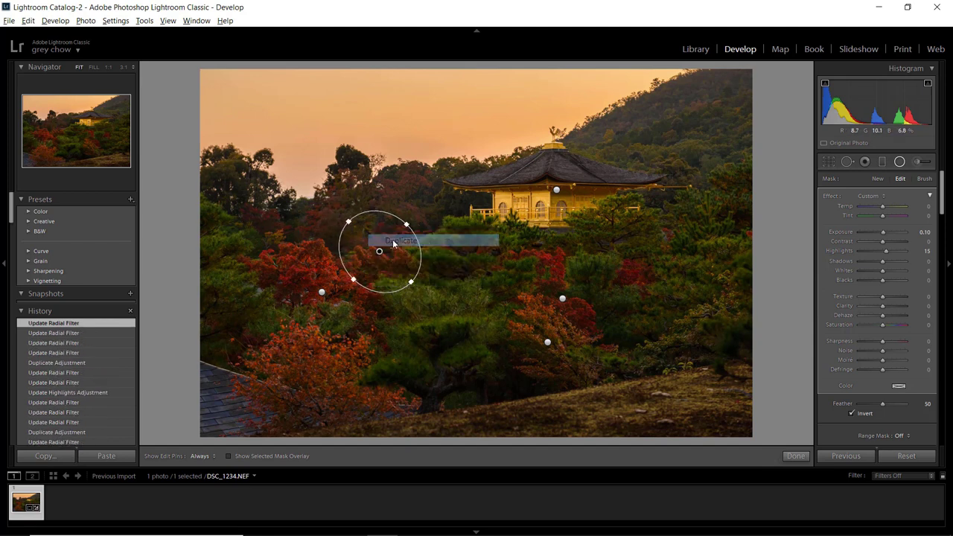
pyautogui.moveTo(381, 247); pyautogui.dragTo(306, 215)
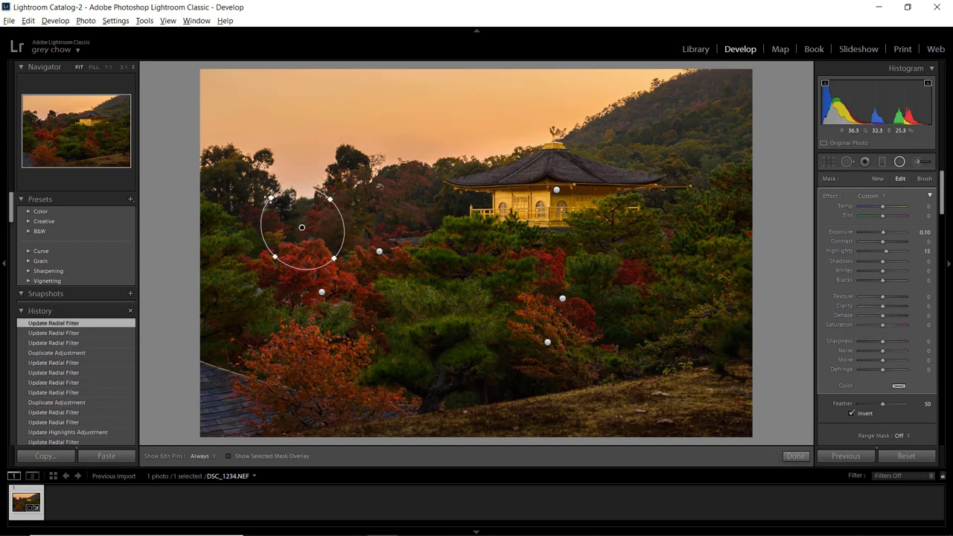
pyautogui.rightClick(315, 216)
pyautogui.click(332, 222)
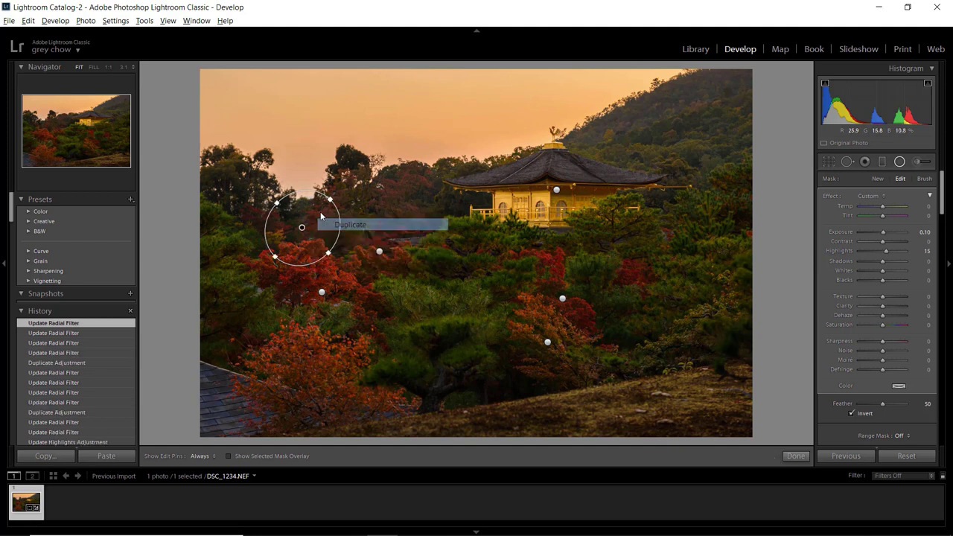
pyautogui.moveTo(318, 211); pyautogui.dragTo(377, 183)
pyautogui.moveTo(886, 252); pyautogui.dragTo(883, 255)
# Step: Fine-tune the red maple filter to Exposure 0.17, Highlights +7 and Shadows +2
pyautogui.click(547, 341)
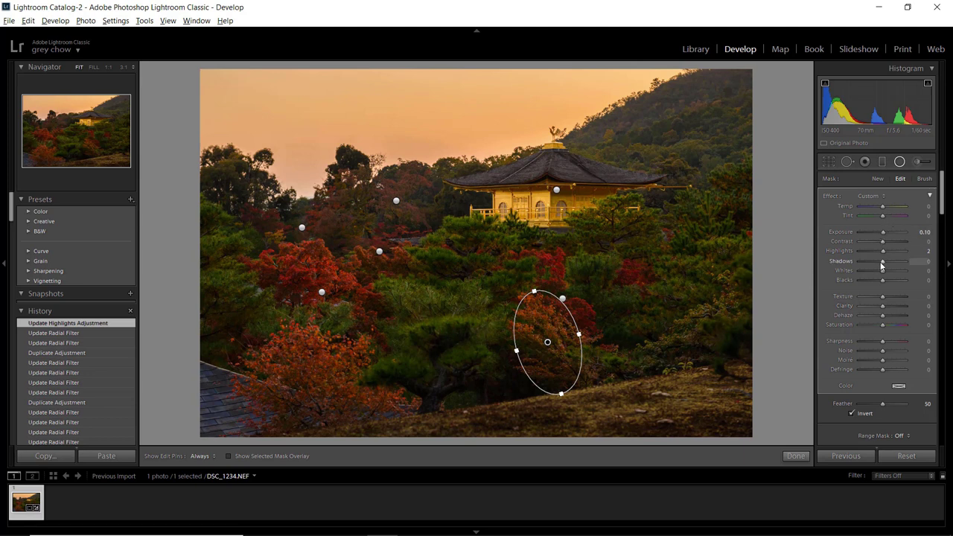
pyautogui.moveTo(885, 265); pyautogui.dragTo(883, 260)
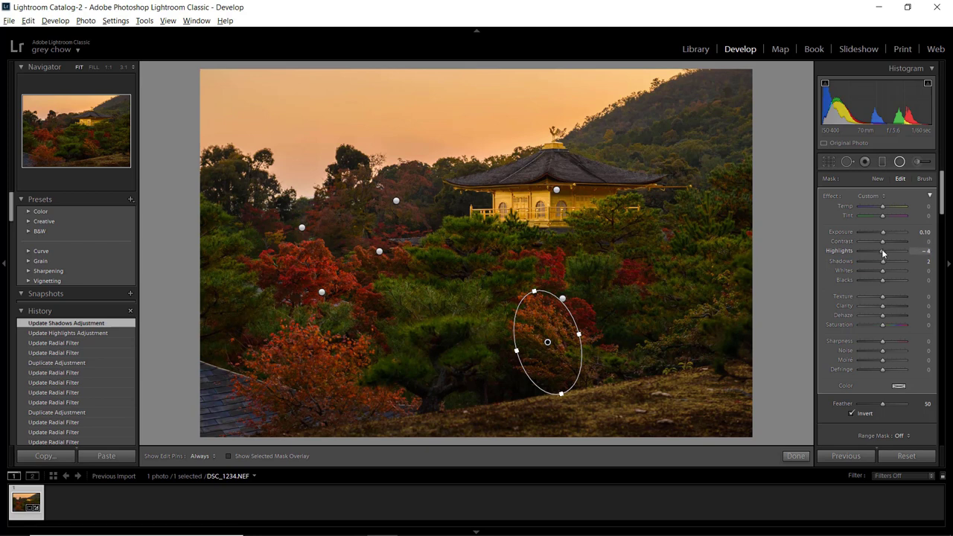
pyautogui.moveTo(884, 232); pyautogui.dragTo(885, 231)
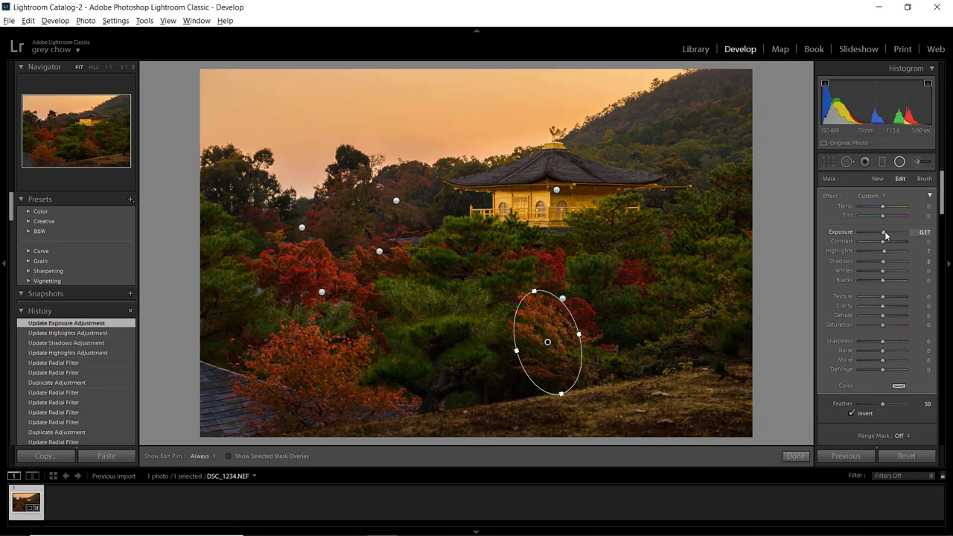
# Step: Draw an inverted radial filter over the dark pines, lifting shadows and slightly lowering highlights
pyautogui.click(877, 180)
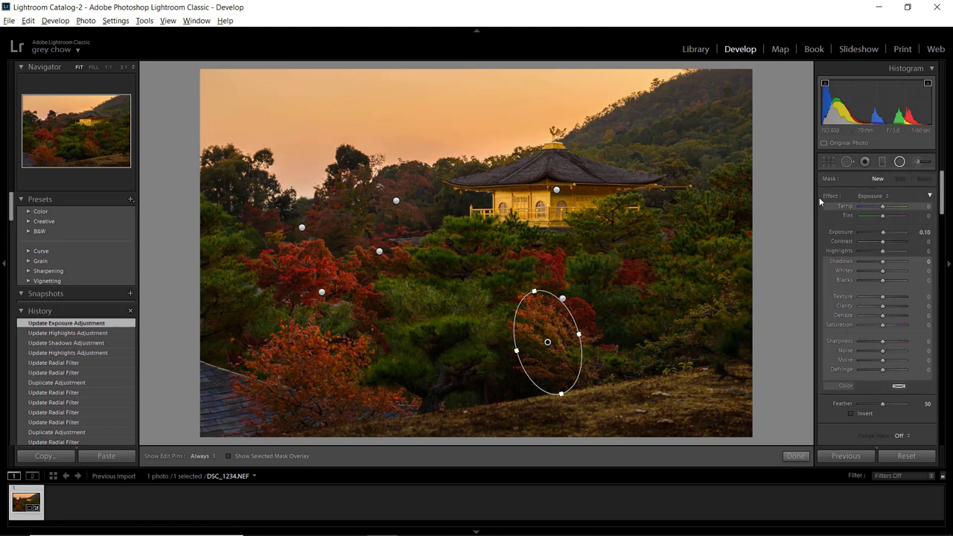
pyautogui.moveTo(498, 358); pyautogui.dragTo(543, 387)
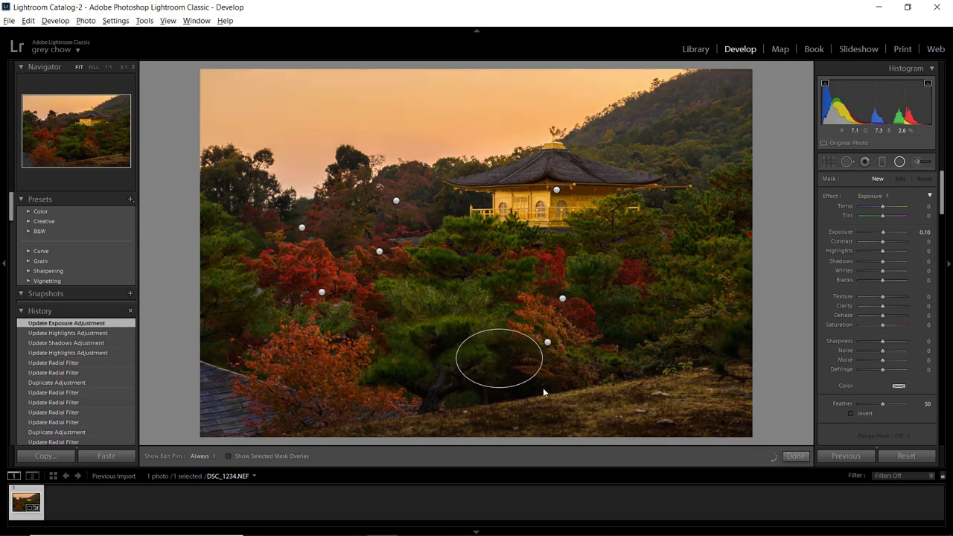
pyautogui.moveTo(513, 349); pyautogui.dragTo(516, 362)
pyautogui.click(863, 414)
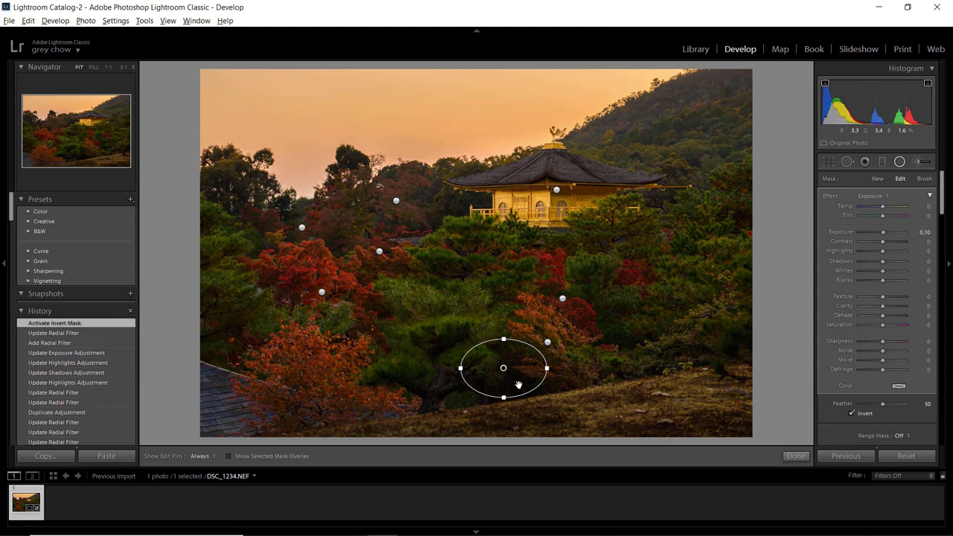
pyautogui.moveTo(514, 364); pyautogui.dragTo(519, 369)
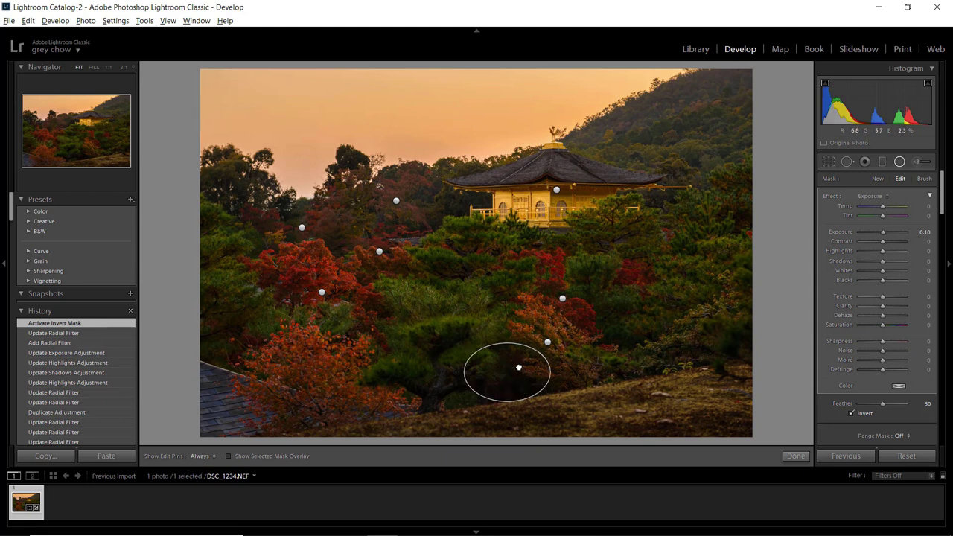
pyautogui.doubleClick(883, 231)
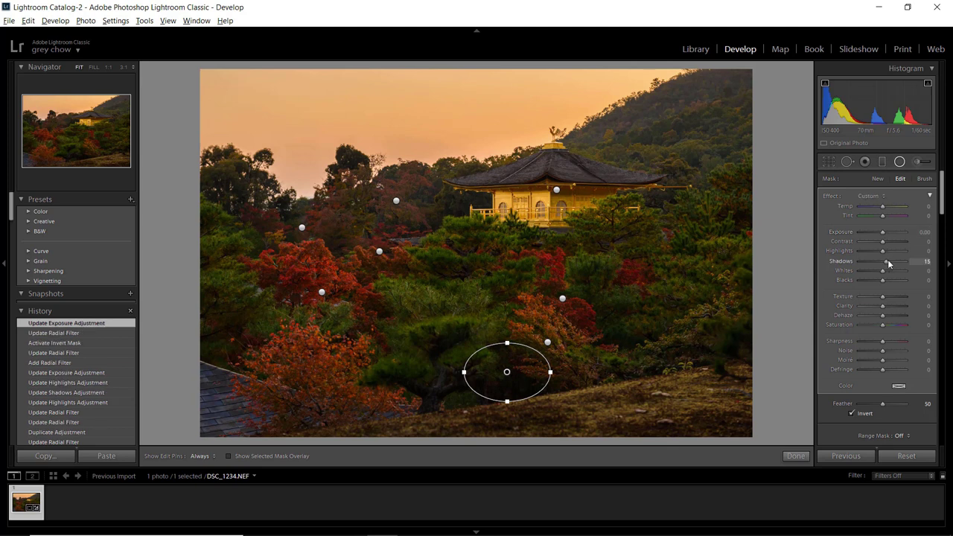
pyautogui.moveTo(892, 263); pyautogui.dragTo(879, 253)
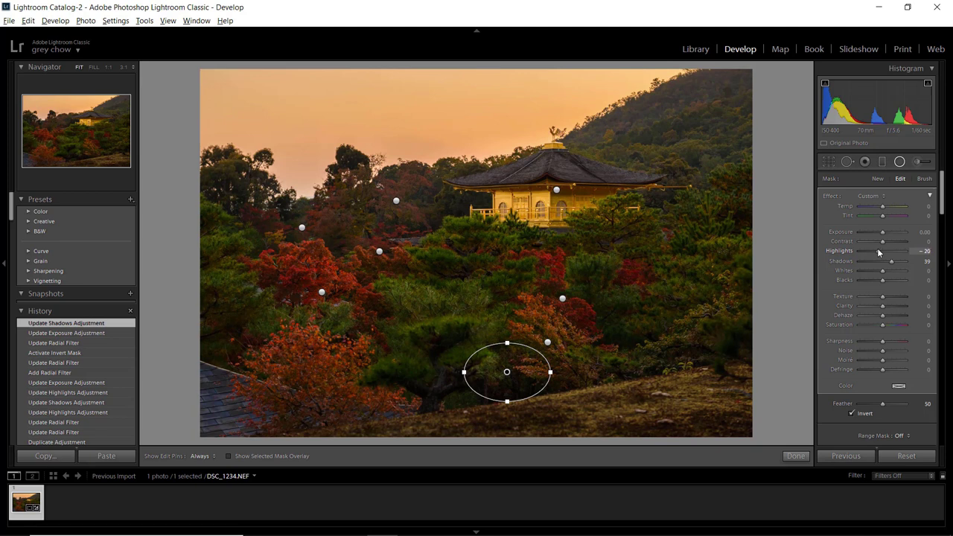
pyautogui.moveTo(879, 253); pyautogui.dragTo(872, 252)
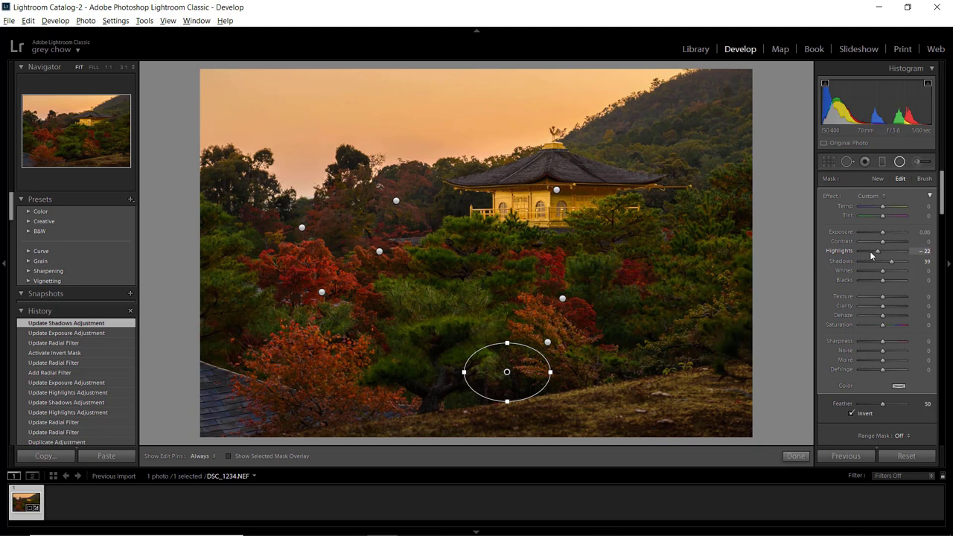
pyautogui.moveTo(521, 366); pyautogui.dragTo(519, 369)
# Step: Duplicate the pine filter onto another pine with highlights -59, blacks 0 and less shadow lift
pyautogui.rightClick(516, 368)
pyautogui.click(536, 372)
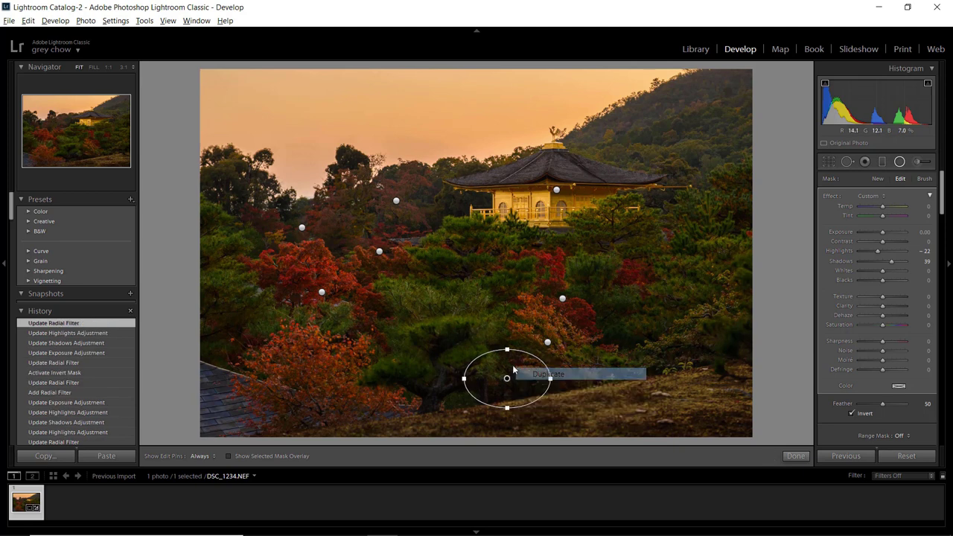
pyautogui.moveTo(452, 352)
pyautogui.mouseDown()
pyautogui.moveTo(430, 342)
pyautogui.moveTo(447, 337)
pyautogui.mouseUp()
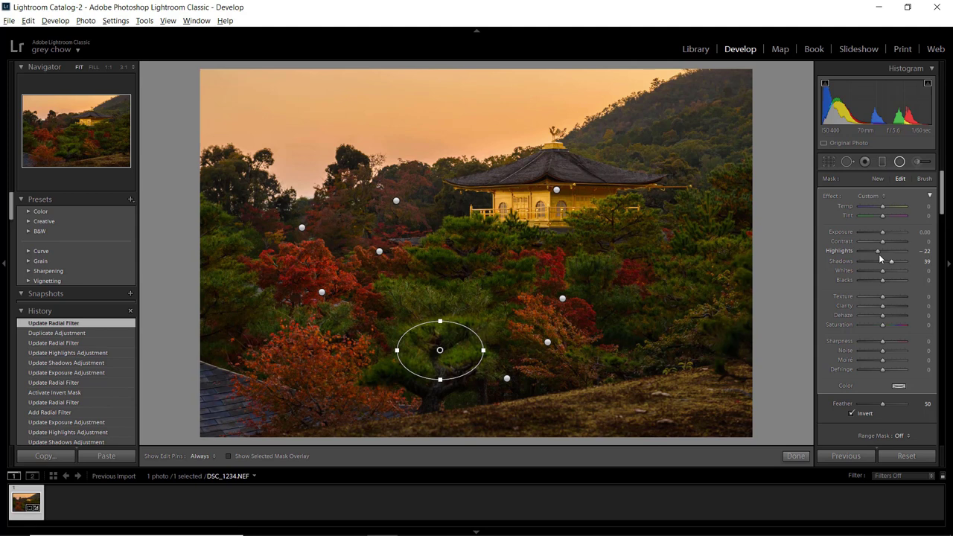
pyautogui.moveTo(868, 251); pyautogui.dragTo(887, 282)
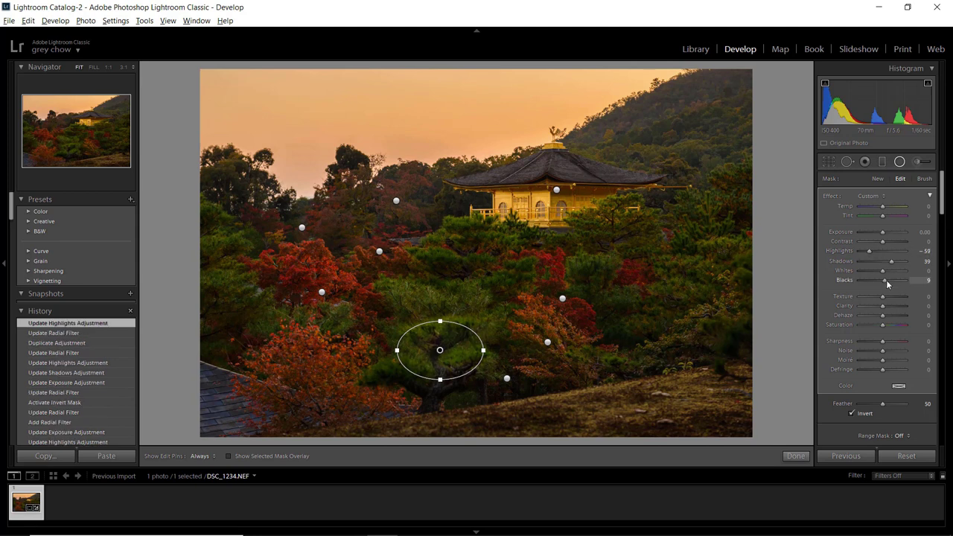
pyautogui.moveTo(885, 283); pyautogui.dragTo(883, 282)
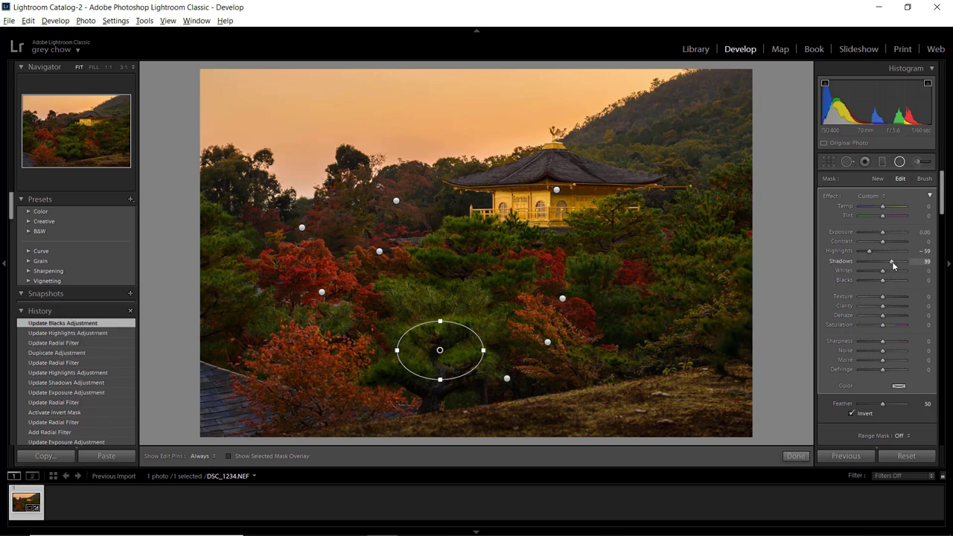
pyautogui.moveTo(892, 264); pyautogui.dragTo(889, 265)
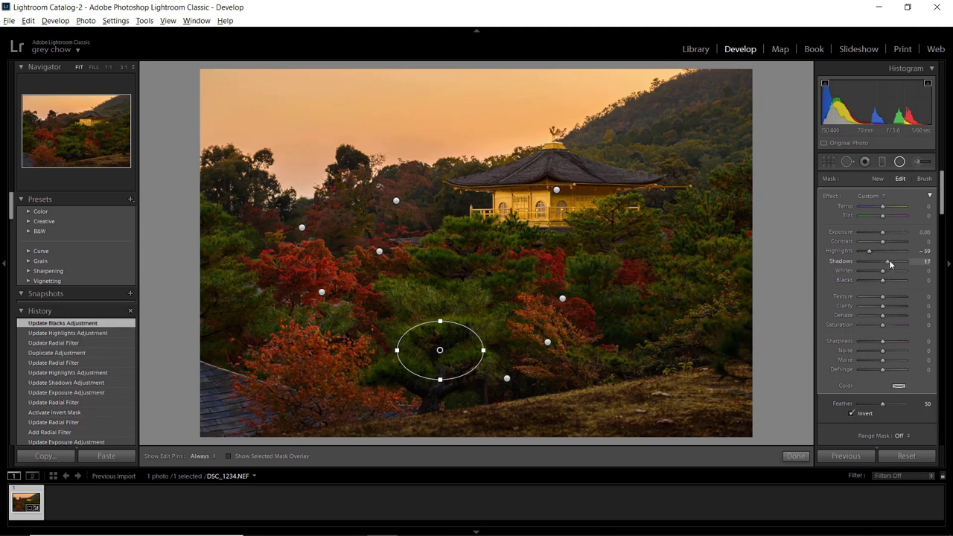
pyautogui.click(449, 344)
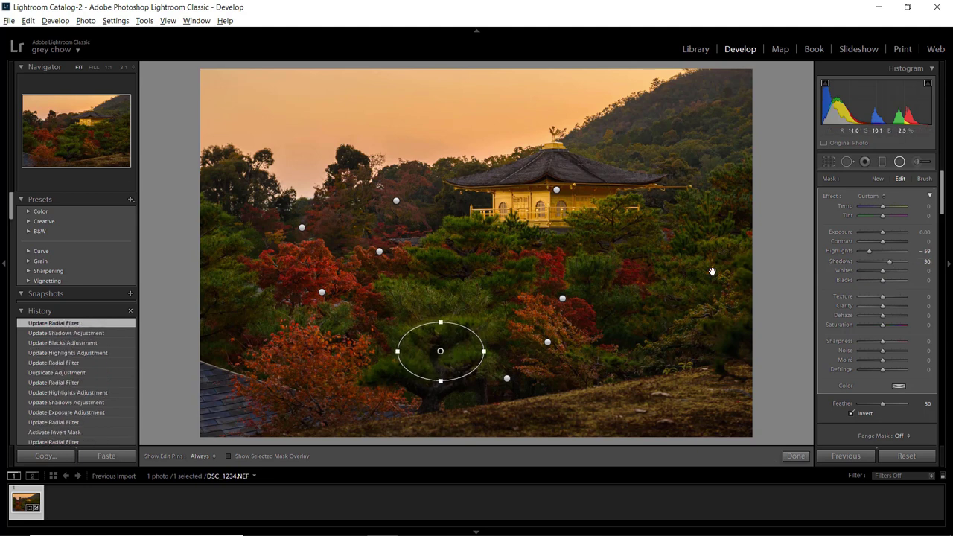
pyautogui.click(898, 162)
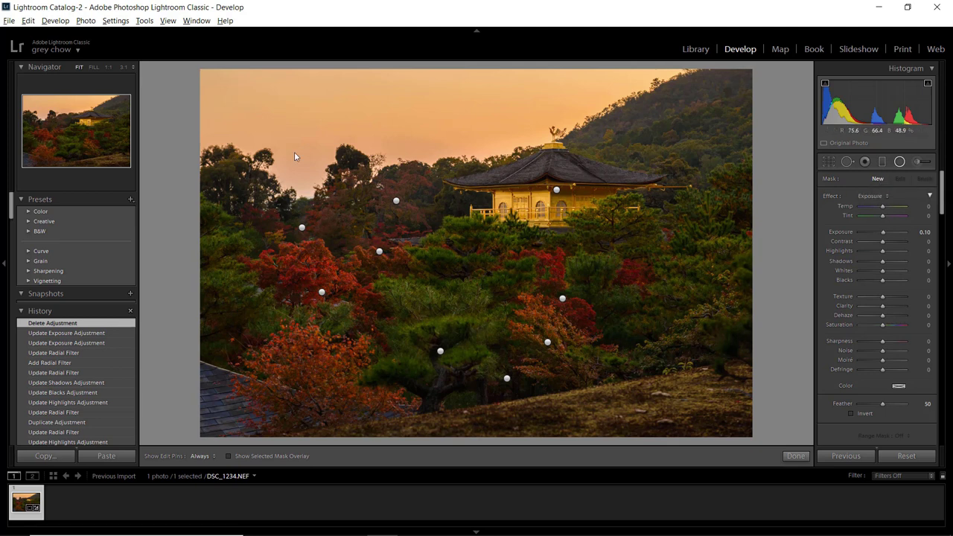
# Step: Draw a large tilted oval around the pavilion and trees, darkening the outside to -0.40 exposure
pyautogui.click(561, 328)
pyautogui.moveTo(420, 115); pyautogui.dragTo(587, 213)
pyautogui.moveTo(203, 253); pyautogui.dragTo(223, 254)
pyautogui.moveTo(468, 428); pyautogui.dragTo(469, 407)
pyautogui.moveTo(495, 163); pyautogui.dragTo(652, 187)
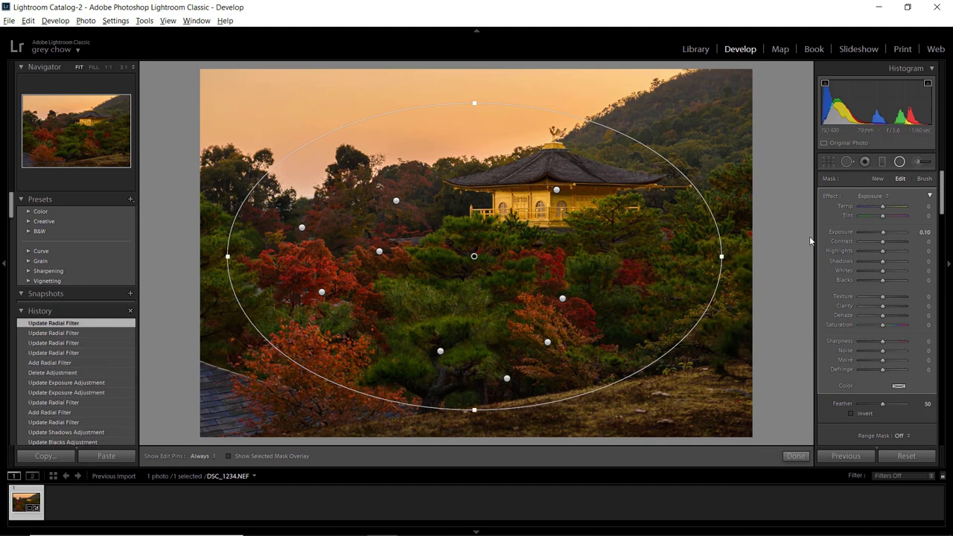
pyautogui.moveTo(884, 232); pyautogui.dragTo(882, 235)
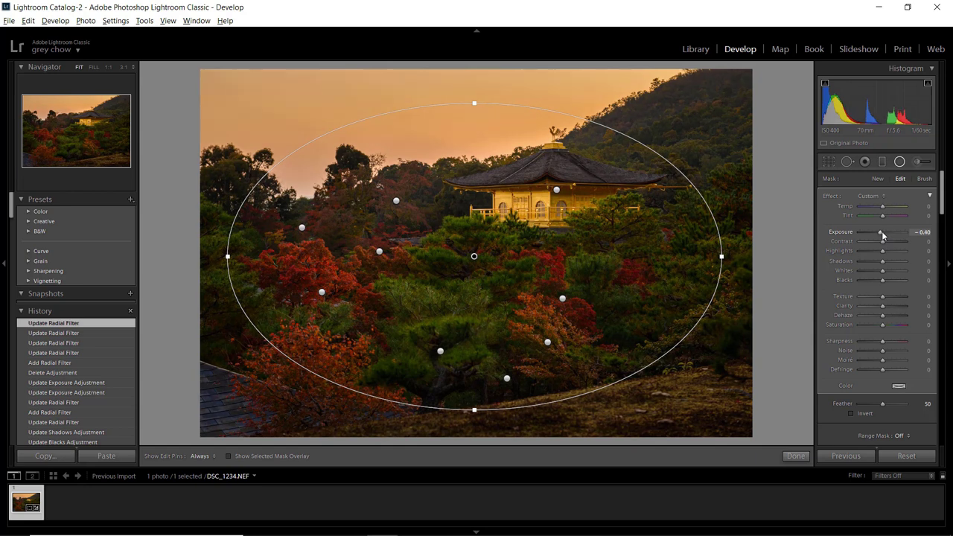
pyautogui.click(899, 161)
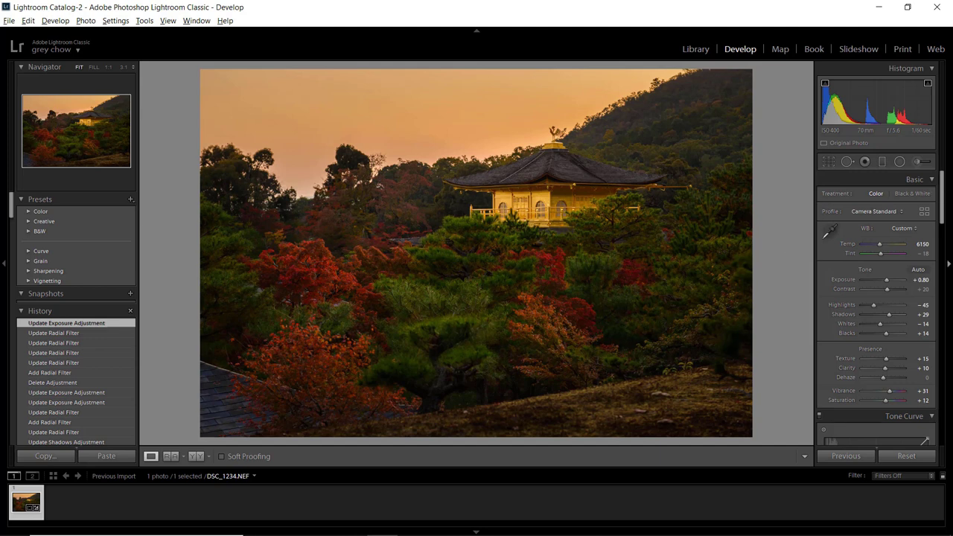
# Step: Shape an S-curve in the Tone Curve by moving the black point and raising an upper-midtone point
pyautogui.moveTo(942, 203); pyautogui.dragTo(945, 244)
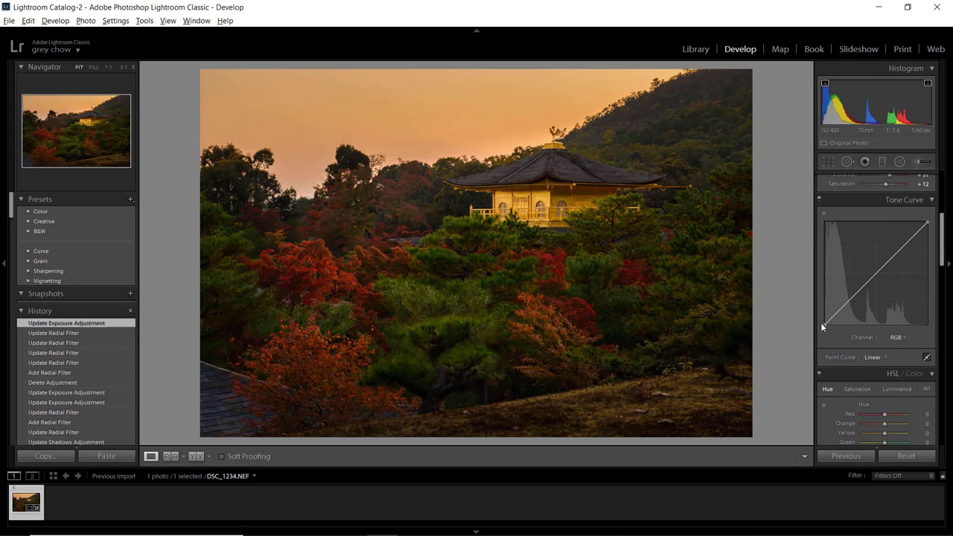
pyautogui.moveTo(825, 324)
pyautogui.mouseDown()
pyautogui.moveTo(820, 319)
pyautogui.moveTo(836, 312)
pyautogui.mouseUp()
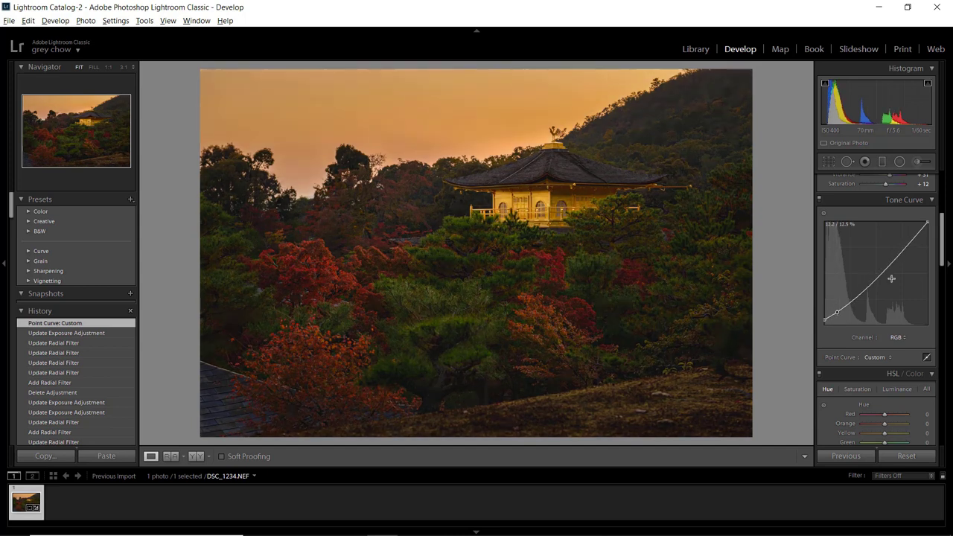
pyautogui.moveTo(896, 255); pyautogui.dragTo(899, 253)
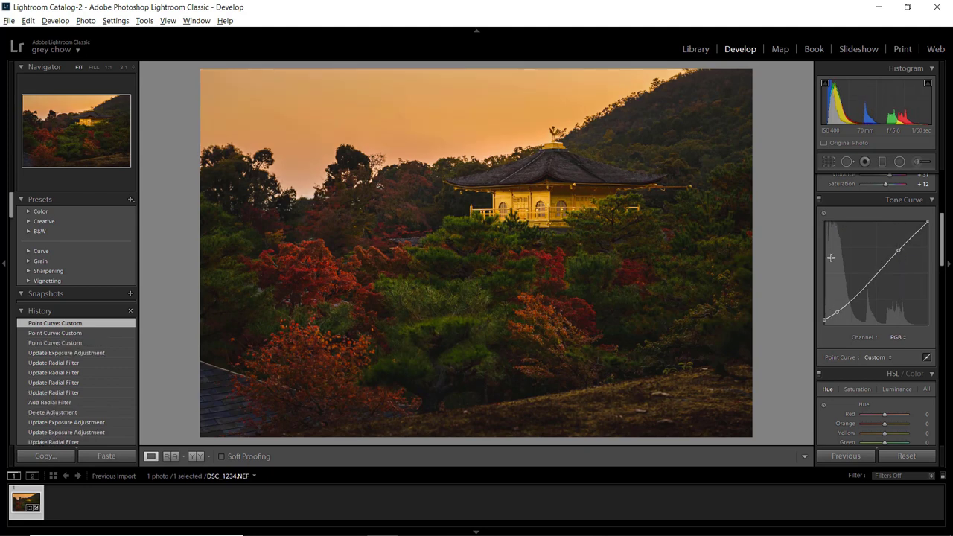
pyautogui.click(819, 200)
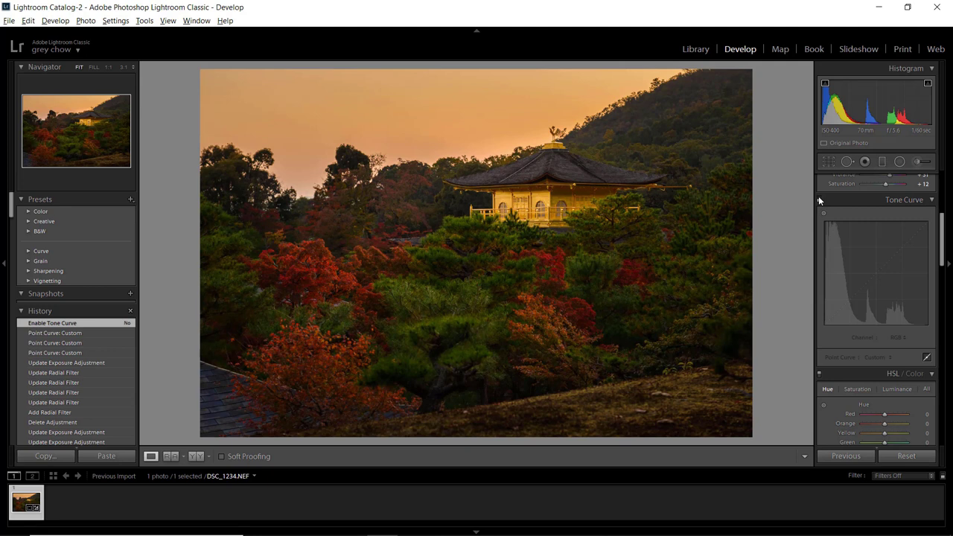
pyautogui.click(820, 199)
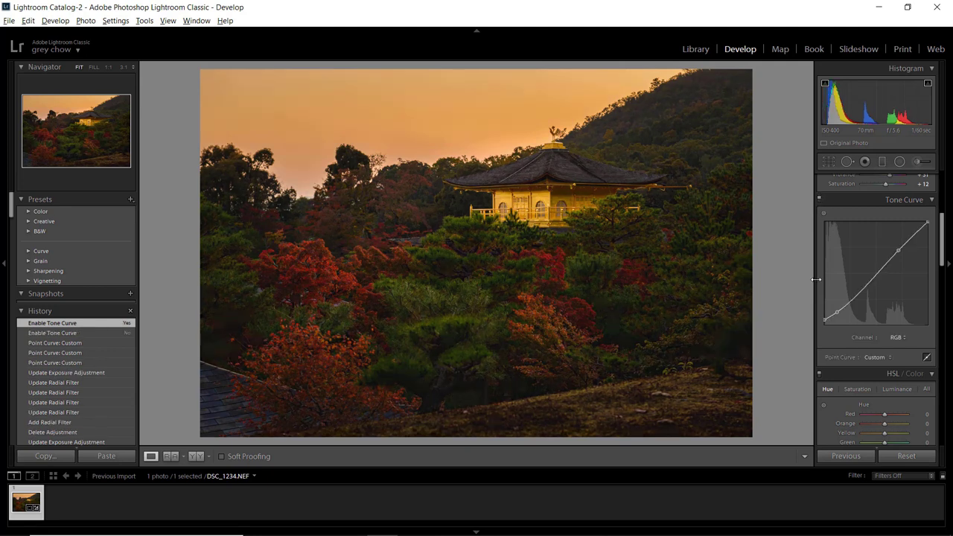
# Step: Refine the curve's black point and compare the edit against the unedited before view
pyautogui.moveTo(825, 321); pyautogui.dragTo(824, 325)
pyautogui.click(819, 199)
pyautogui.click(819, 198)
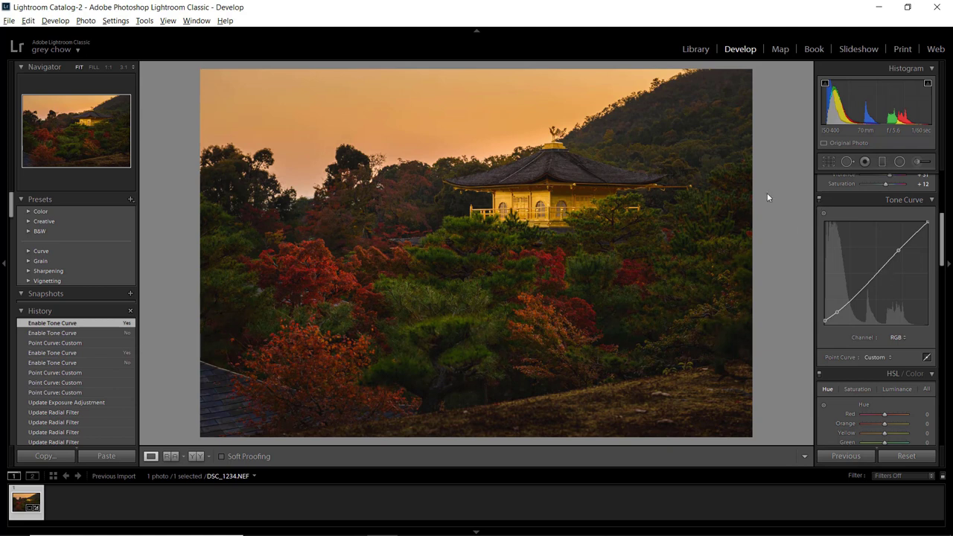
pyautogui.press('\\')
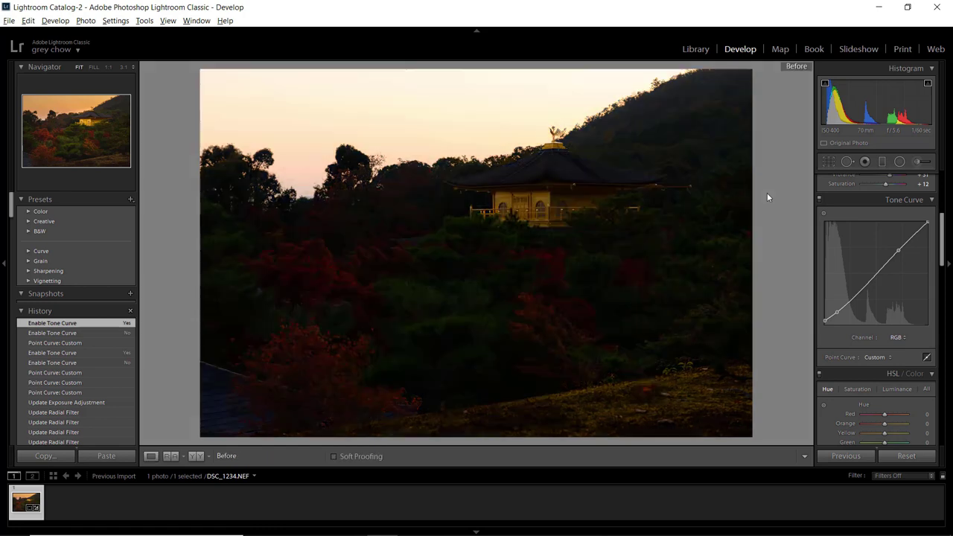
pyautogui.press('\\')
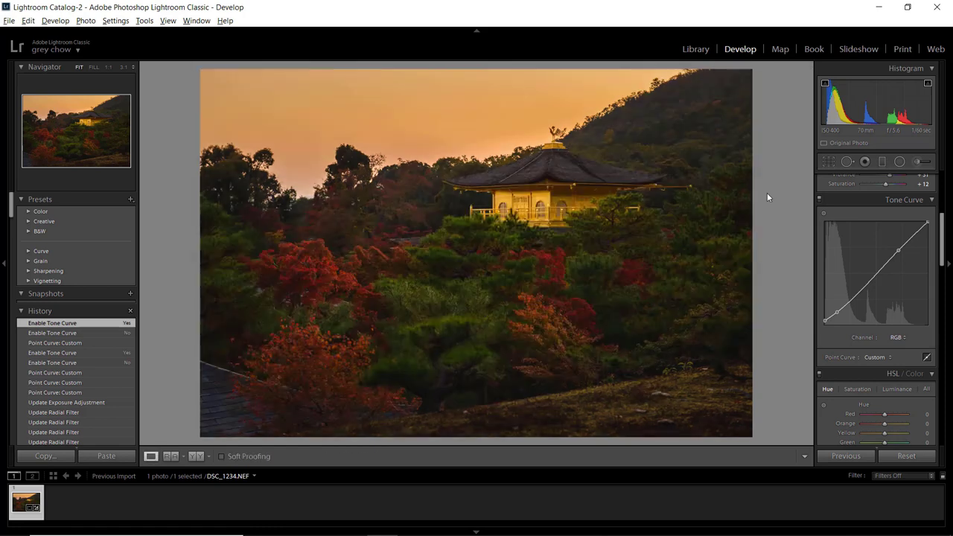